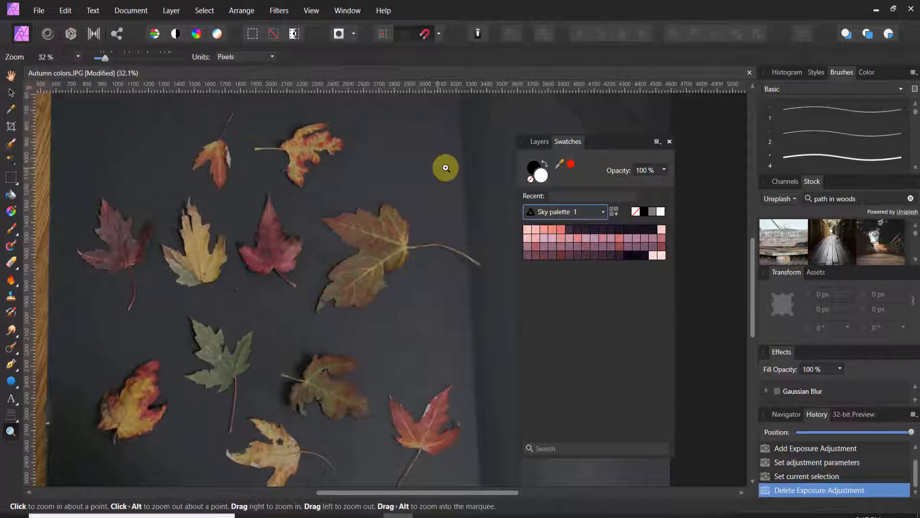
Add a new application palette to the swatches and rename it Fall.
{"action": "left_click", "coordinate": [656, 144]}
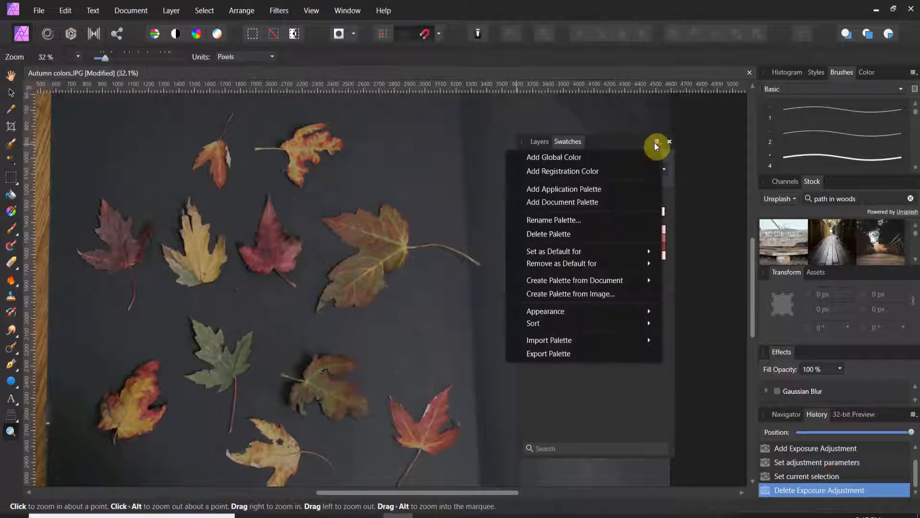
{"action": "left_click", "coordinate": [613, 188]}
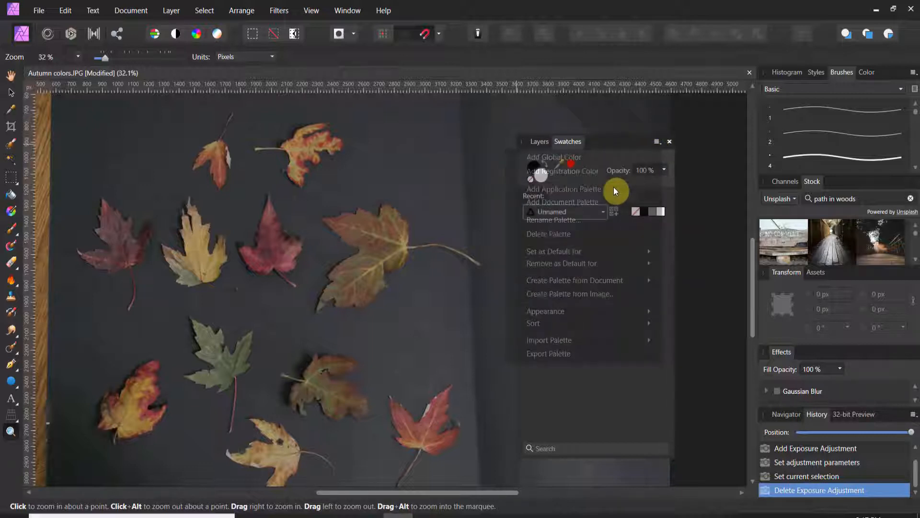
{"action": "left_click", "coordinate": [657, 141]}
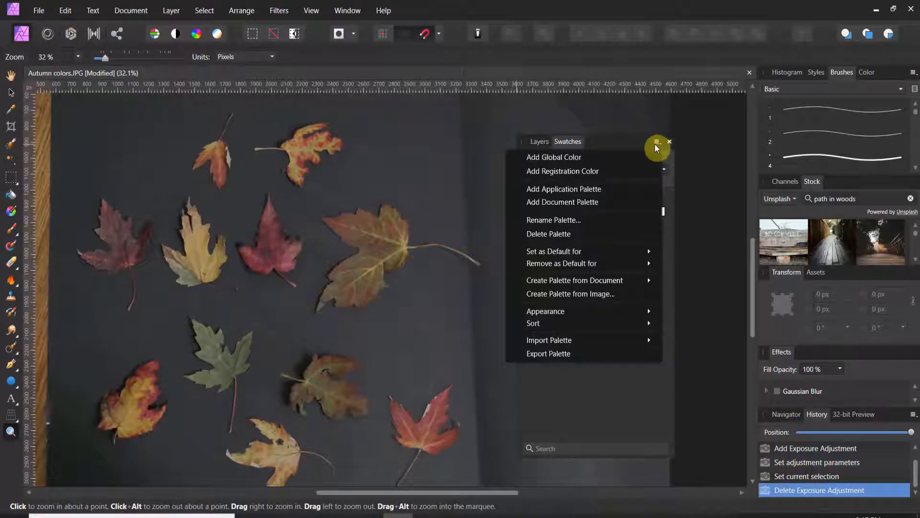
{"action": "left_click", "coordinate": [588, 217]}
{"action": "type", "text": "Fall"}
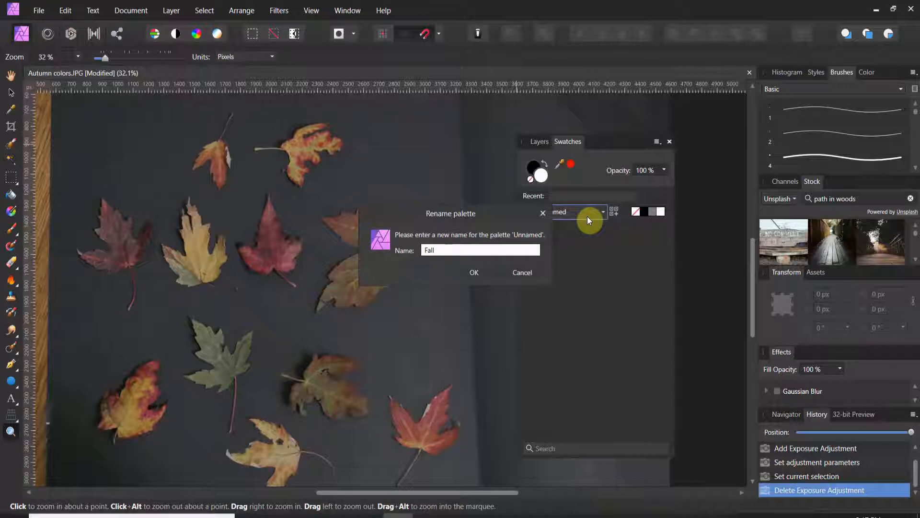
{"action": "left_click", "coordinate": [490, 273]}
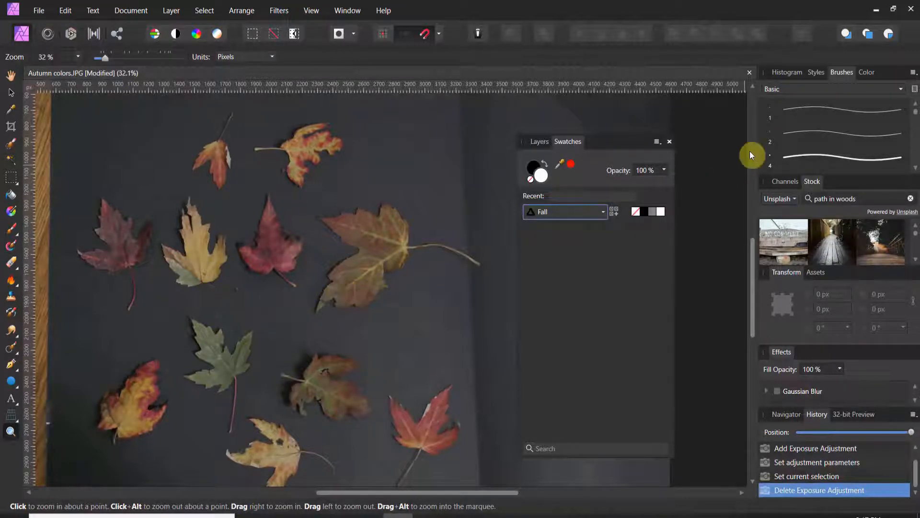
Float the Histogram panel, widen it and place it beside the floating panel group, with Layers shown in that group.
{"action": "left_click", "coordinate": [786, 72]}
{"action": "left_click_drag", "start_coordinate": [776, 84], "coordinate": [501, 188]}
{"action": "left_click_drag", "start_coordinate": [552, 266], "coordinate": [517, 268]}
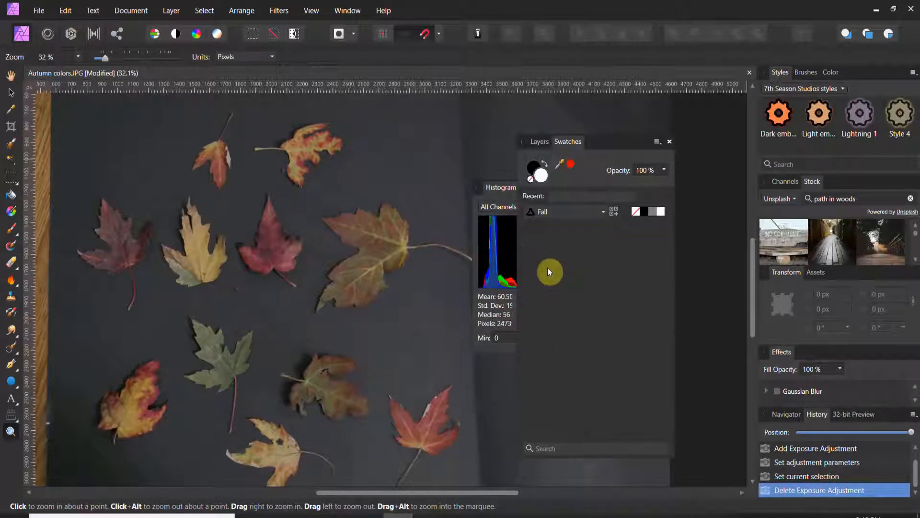
{"action": "left_click", "coordinate": [508, 190]}
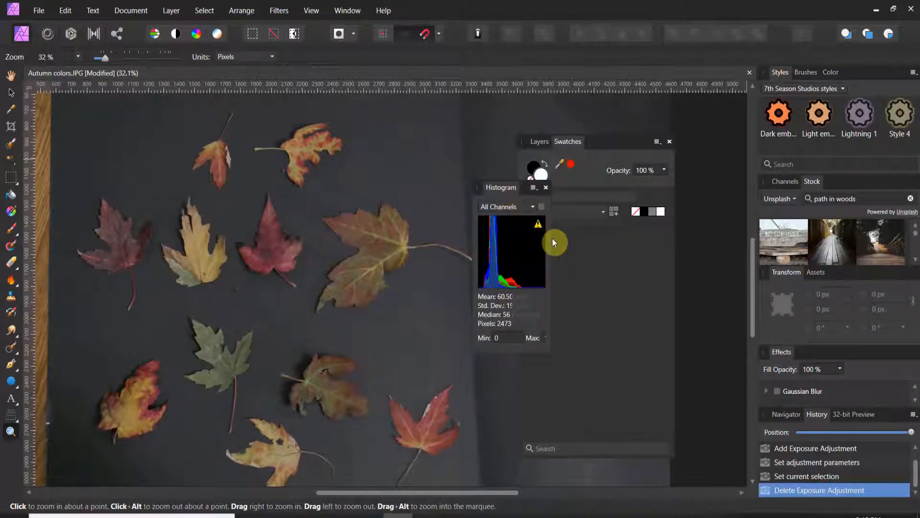
{"action": "left_click_drag", "start_coordinate": [551, 238], "coordinate": [649, 243]}
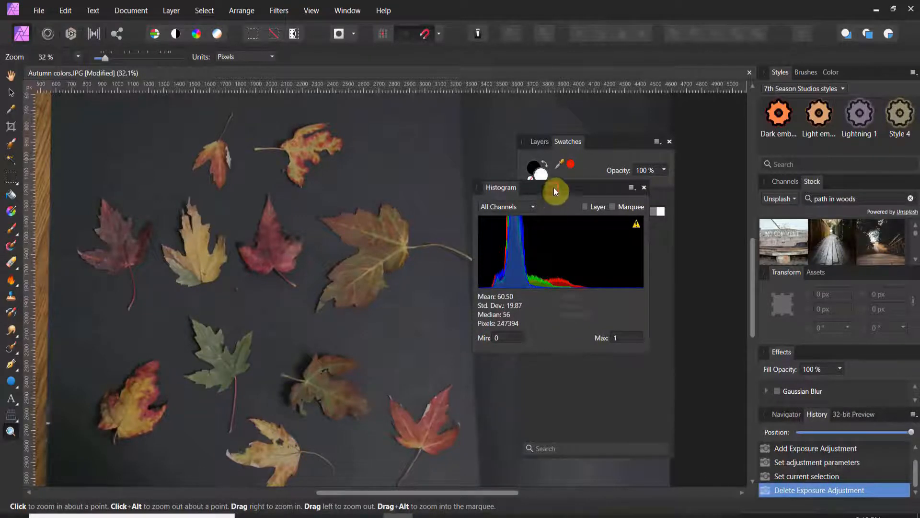
{"action": "left_click_drag", "start_coordinate": [554, 187], "coordinate": [635, 246]}
{"action": "left_click", "coordinate": [540, 142]}
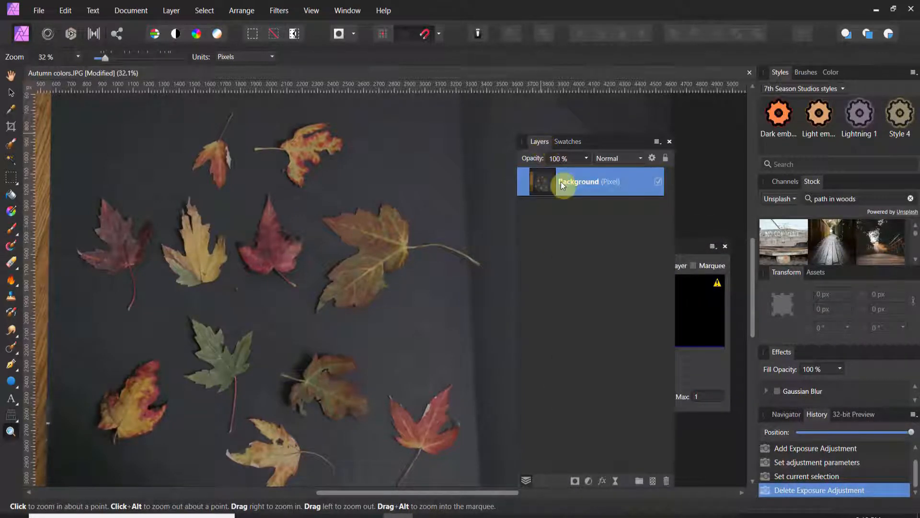
{"action": "left_click_drag", "start_coordinate": [684, 250], "coordinate": [814, 220]}
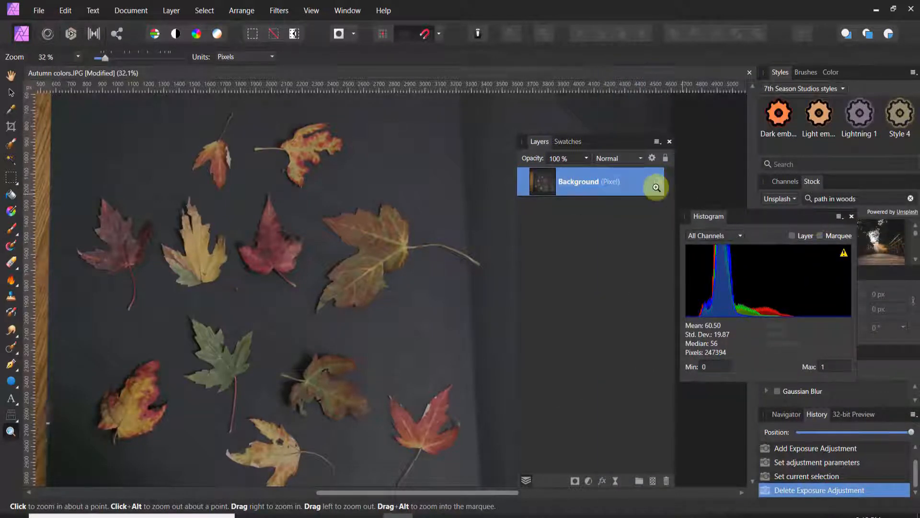
Add an Exposure adjustment above the Background layer with exposure set to about 2.069.
{"action": "left_click", "coordinate": [588, 480]}
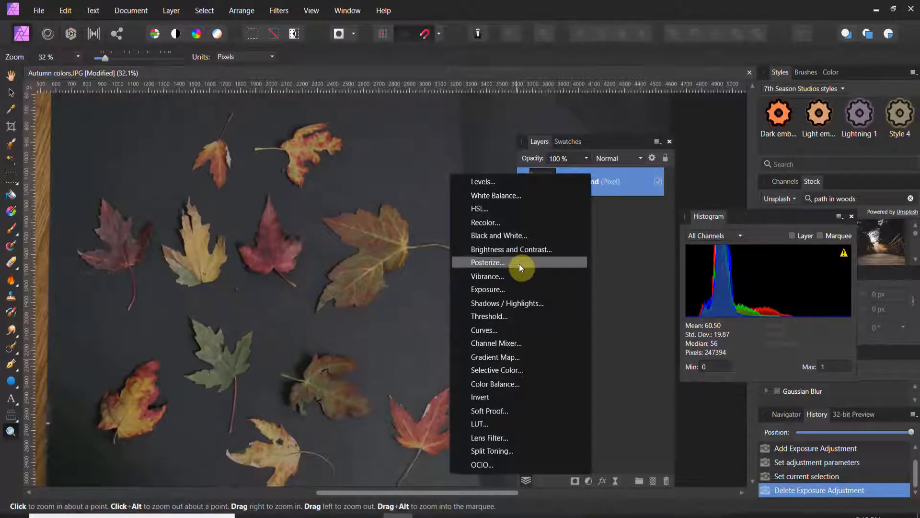
{"action": "left_click", "coordinate": [518, 287]}
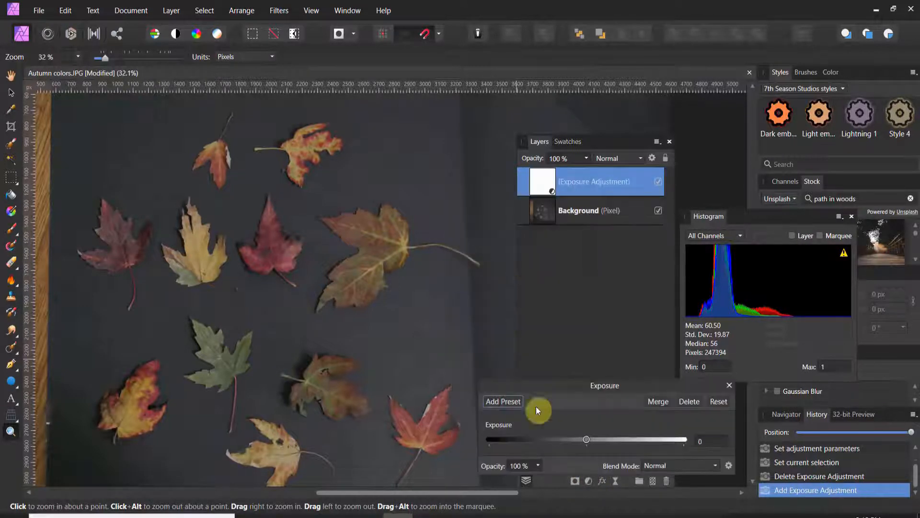
{"action": "left_click_drag", "start_coordinate": [589, 441], "coordinate": [593, 438]}
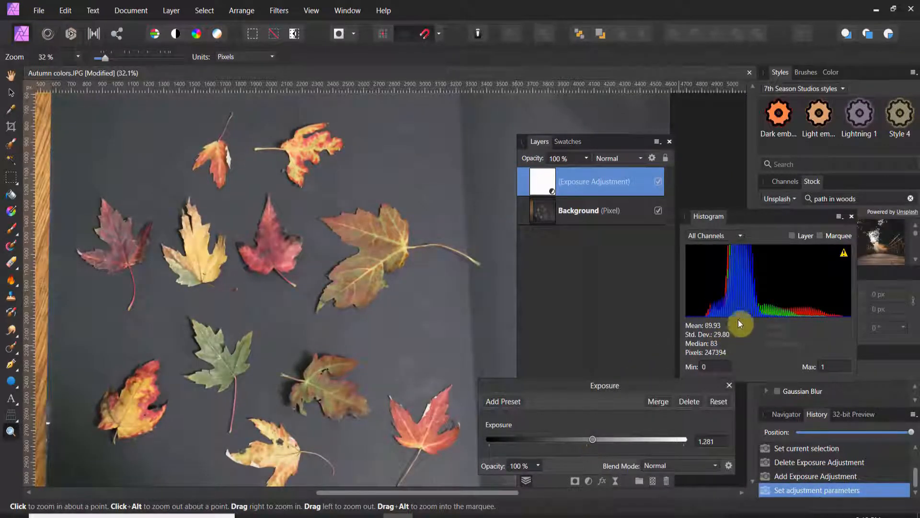
{"action": "left_click_drag", "start_coordinate": [588, 442], "coordinate": [597, 438]}
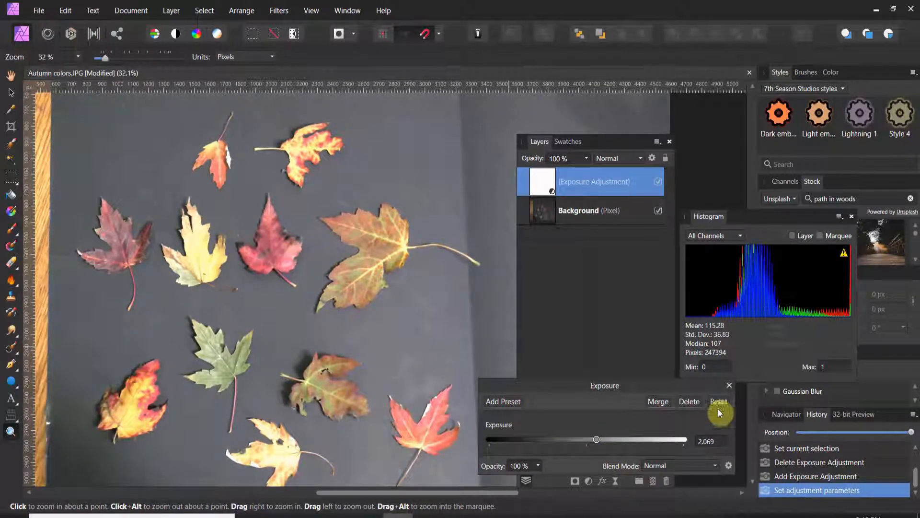
{"action": "left_click", "coordinate": [729, 386]}
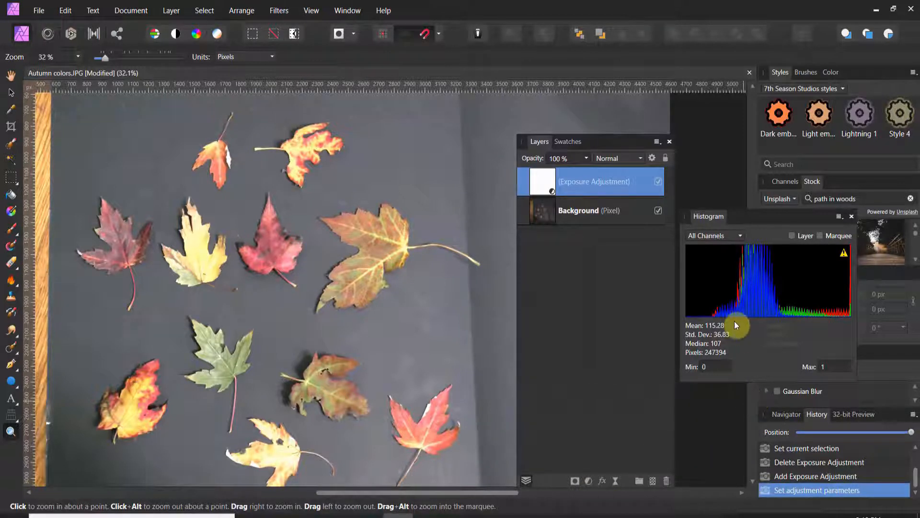
Add a Levels adjustment with the black level at 19 % and gamma at 1.02.
{"action": "left_click", "coordinate": [589, 480]}
{"action": "left_click", "coordinate": [492, 185]}
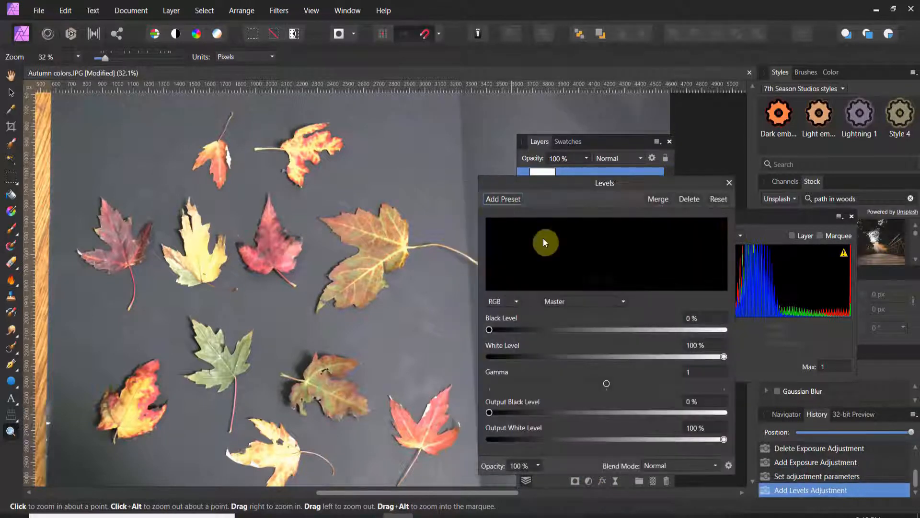
{"action": "left_click_drag", "start_coordinate": [492, 329], "coordinate": [534, 330]}
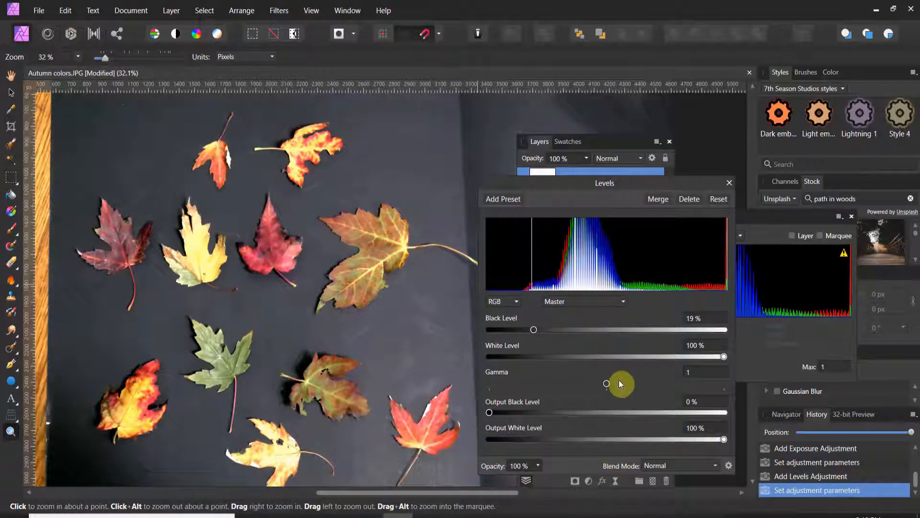
{"action": "mouse_move", "coordinate": [606, 385]}
{"action": "left_mouse_down"}
{"action": "mouse_move", "coordinate": [597, 383]}
{"action": "mouse_move", "coordinate": [609, 381]}
{"action": "left_mouse_up"}
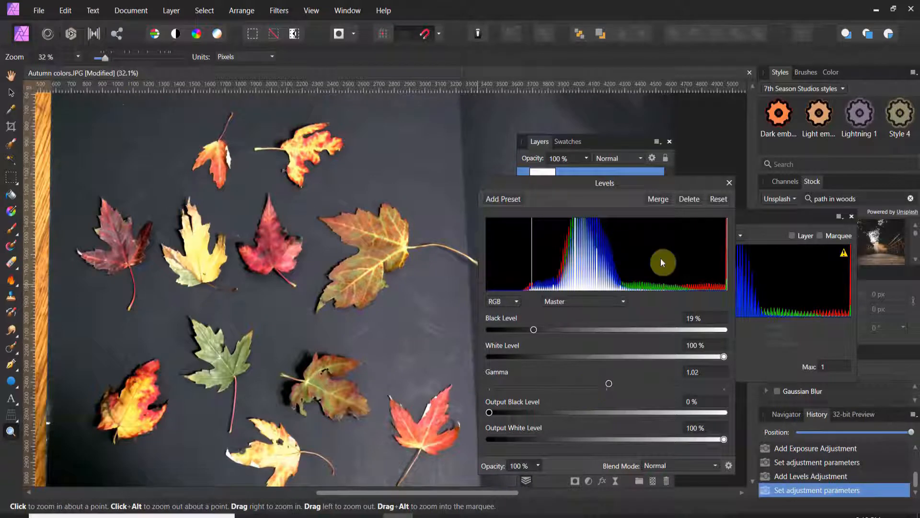
Dock the Histogram panel beside the Styles, Brushes and Color panels and close the Levels settings.
{"action": "left_click", "coordinate": [789, 223]}
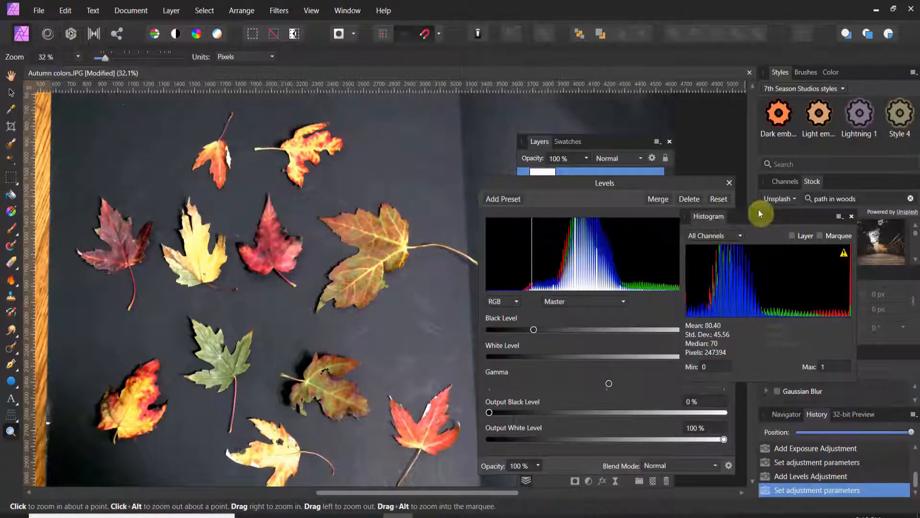
{"action": "mouse_move", "coordinate": [723, 219]}
{"action": "left_mouse_down"}
{"action": "mouse_move", "coordinate": [893, 79]}
{"action": "mouse_move", "coordinate": [874, 85]}
{"action": "left_mouse_up"}
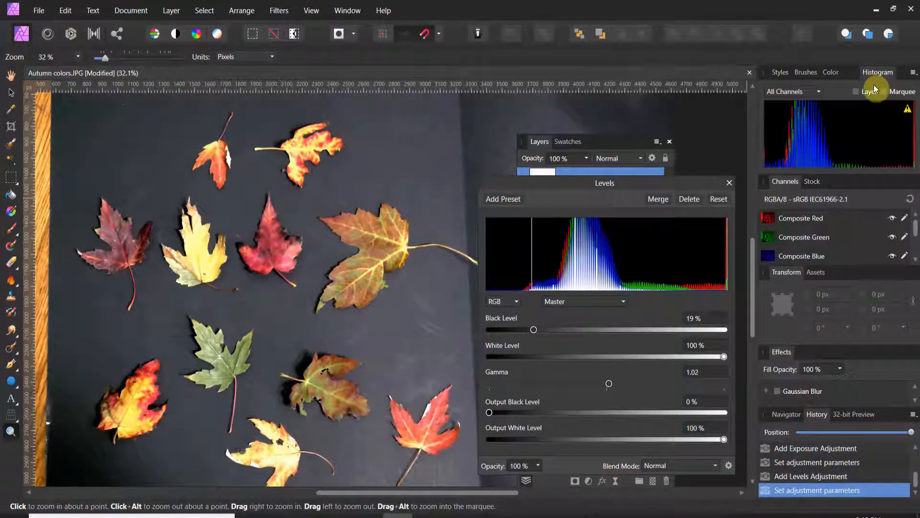
{"action": "left_click", "coordinate": [729, 183]}
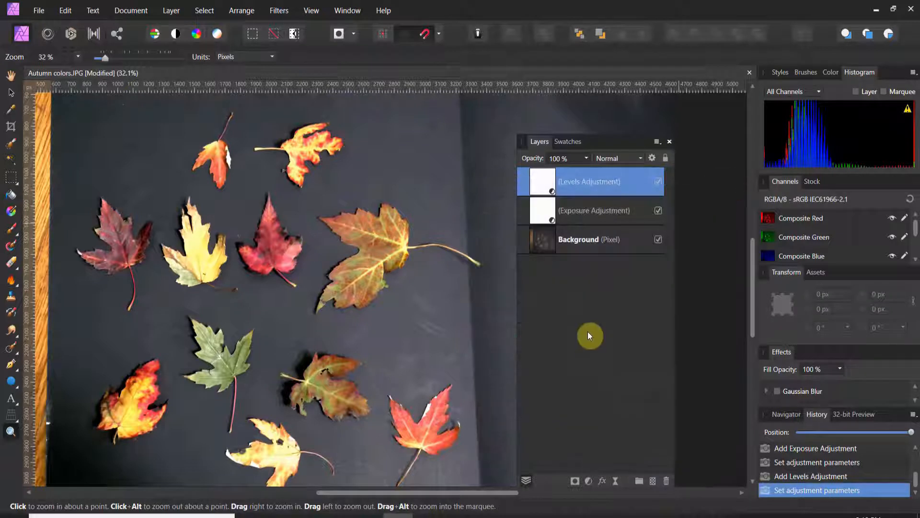
Sample dark red from the middle red leaf and orange-red from the upper orange leaf, adding each colour to the Fall palette.
{"action": "left_click", "coordinate": [569, 141]}
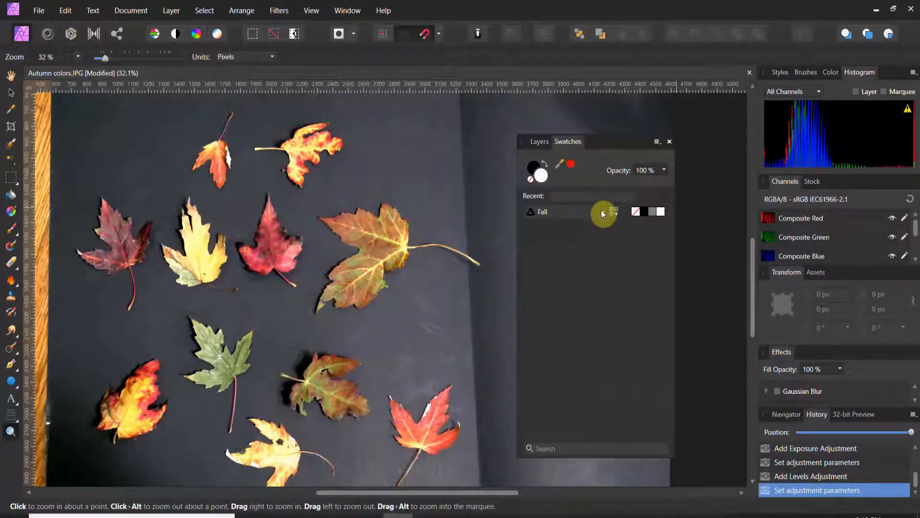
{"action": "left_click_drag", "start_coordinate": [565, 168], "coordinate": [261, 250]}
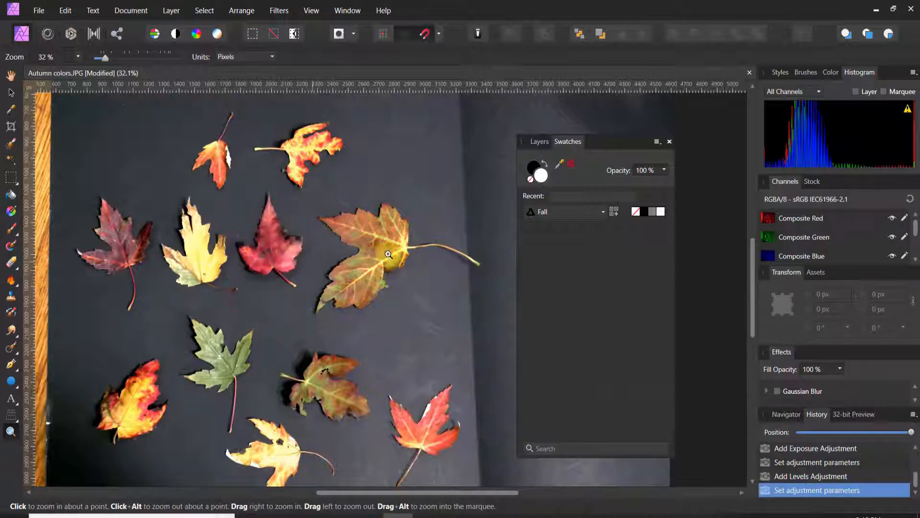
{"action": "left_click", "coordinate": [572, 166]}
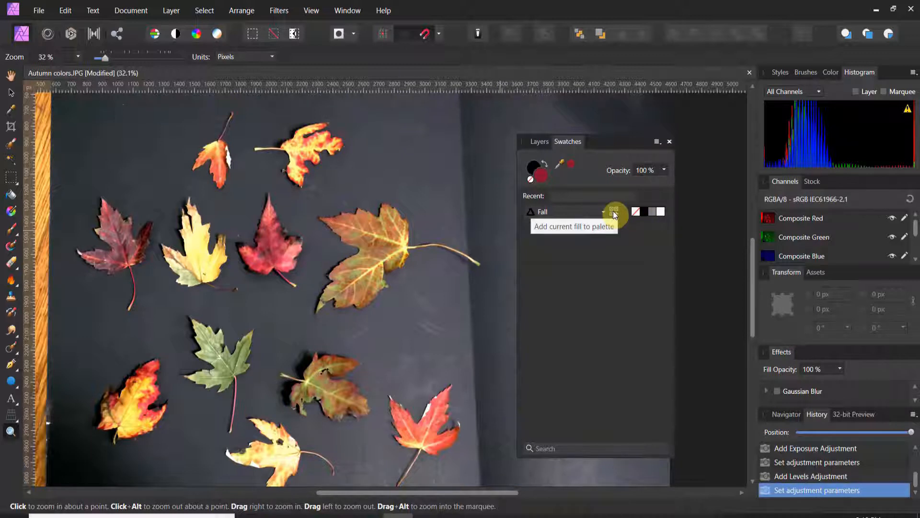
{"action": "left_click", "coordinate": [614, 211]}
{"action": "left_click_drag", "start_coordinate": [569, 163], "coordinate": [337, 145]}
{"action": "left_click", "coordinate": [569, 163]}
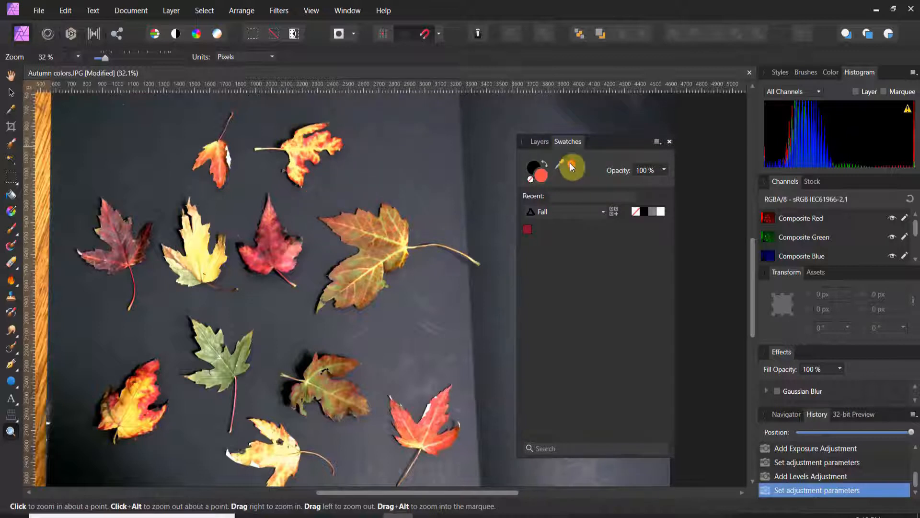
{"action": "left_click", "coordinate": [612, 212]}
Sample yellow from the large leaf near its stem and green from the green leaf, adding both to the Fall palette.
{"action": "left_click_drag", "start_coordinate": [573, 163], "coordinate": [404, 238]}
{"action": "left_click", "coordinate": [569, 164]}
{"action": "left_click", "coordinate": [618, 214]}
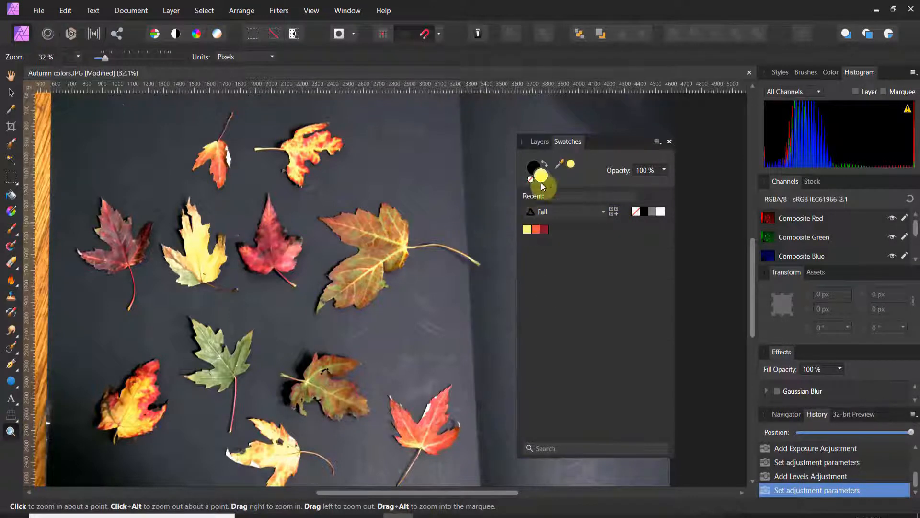
{"action": "left_click_drag", "start_coordinate": [575, 165], "coordinate": [229, 372]}
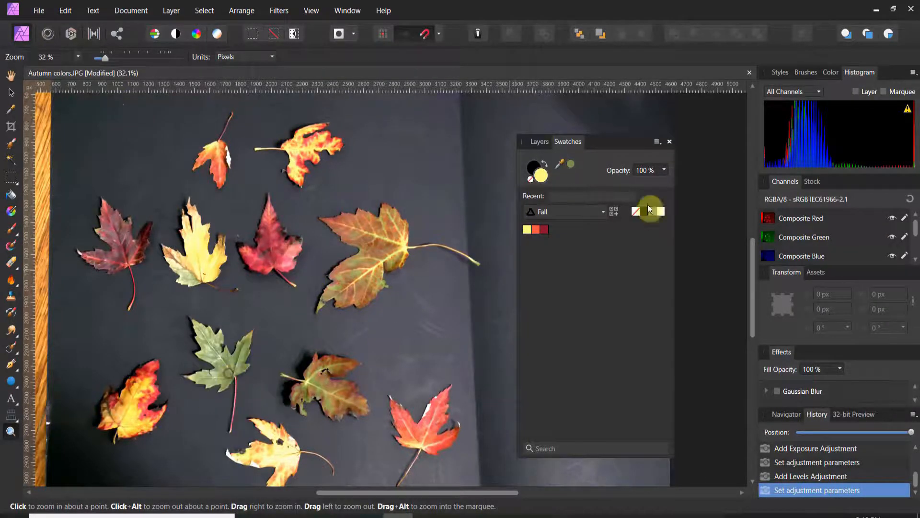
{"action": "left_click", "coordinate": [573, 166]}
{"action": "left_click", "coordinate": [612, 211]}
Add brown from the dark brown-green leaf to the Fall palette, sample the small orange leaf and add the current fill again.
{"action": "left_click_drag", "start_coordinate": [572, 167], "coordinate": [348, 383]}
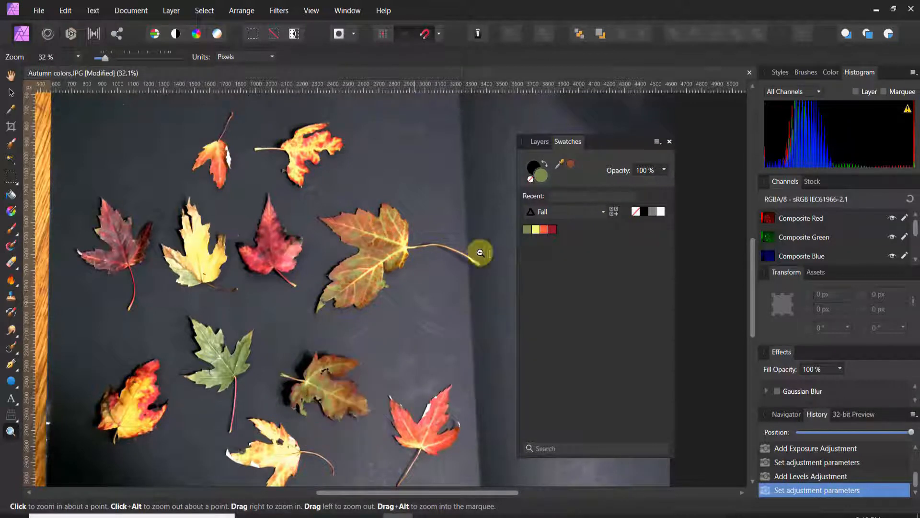
{"action": "left_click", "coordinate": [569, 163]}
{"action": "left_click", "coordinate": [615, 212]}
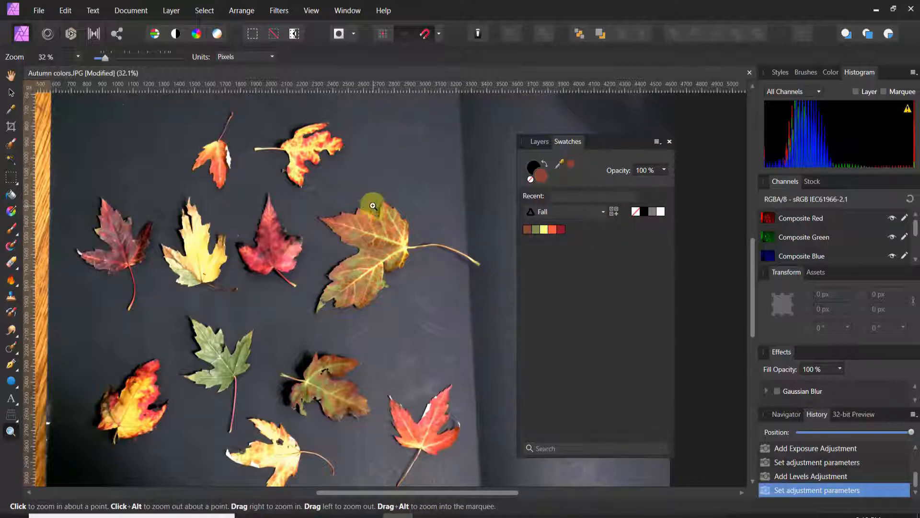
{"action": "left_click_drag", "start_coordinate": [575, 169], "coordinate": [216, 180]}
{"action": "left_click", "coordinate": [613, 211]}
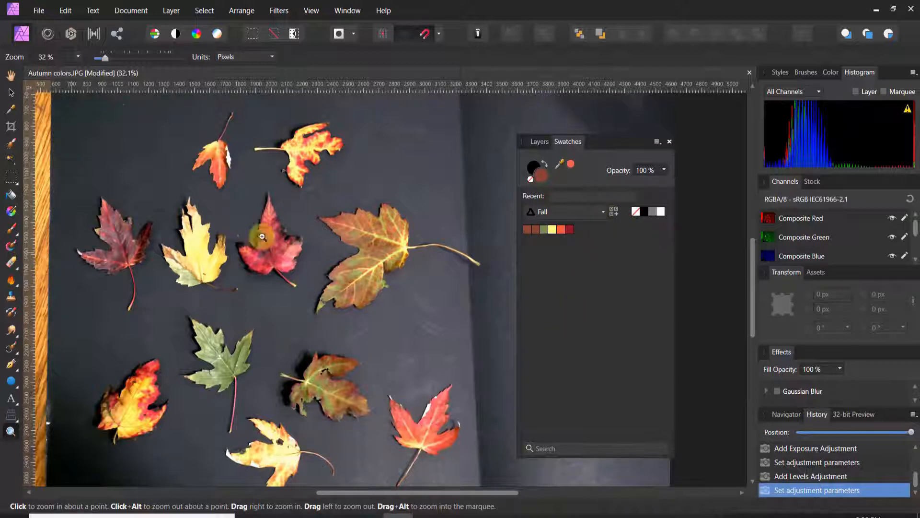
Crop the photo to a 2672 × 2672 px square around the leaves, leaving out the wooden table edge.
{"action": "left_click_drag", "start_coordinate": [413, 262], "coordinate": [156, 232]}
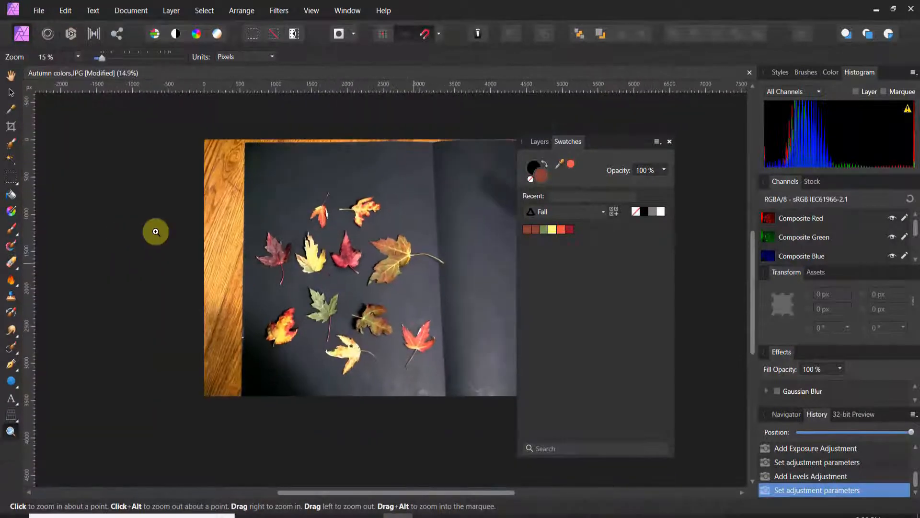
{"action": "left_click_drag", "start_coordinate": [303, 491], "coordinate": [354, 489]}
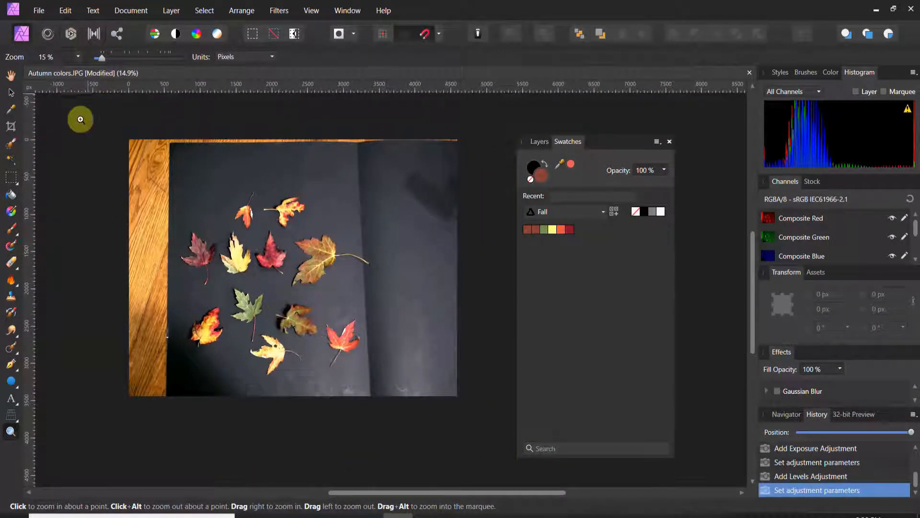
{"action": "left_click", "coordinate": [131, 11]}
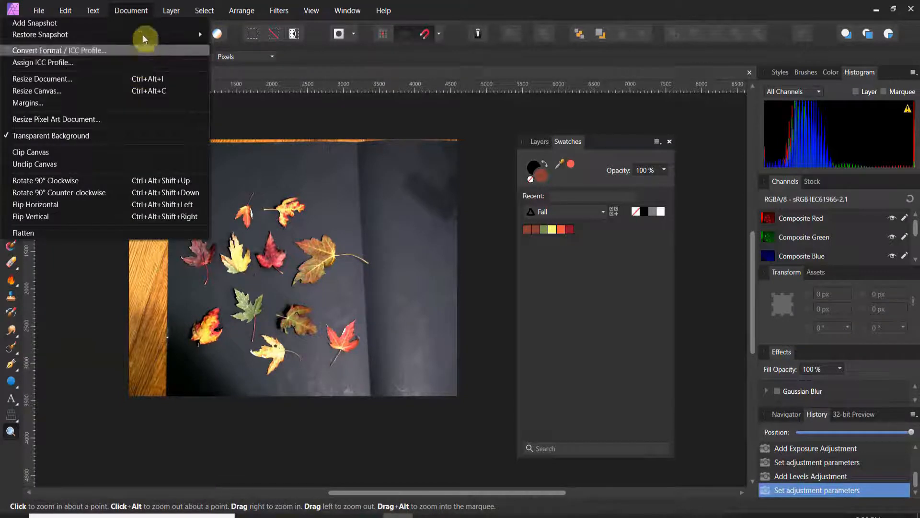
{"action": "mouse_move", "coordinate": [167, 19]}
{"action": "left_click", "coordinate": [384, 30]}
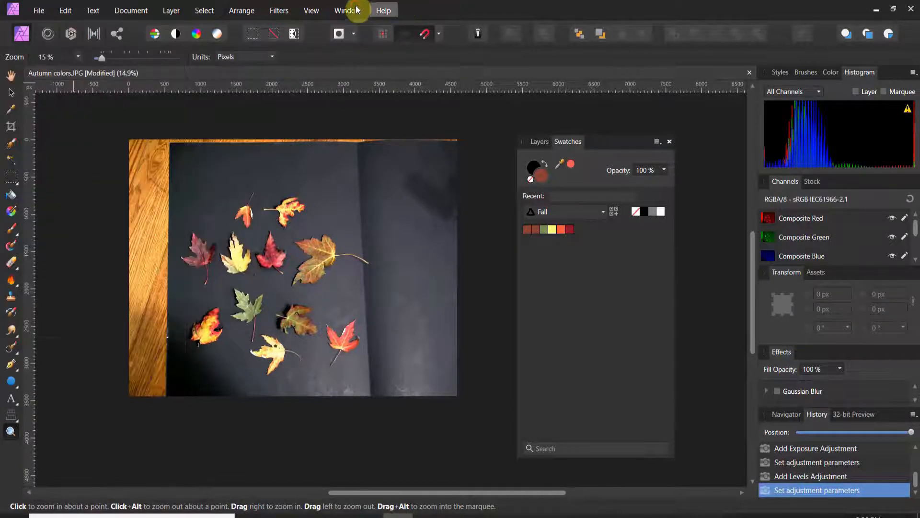
{"action": "left_click", "coordinate": [13, 127]}
{"action": "left_click_drag", "start_coordinate": [168, 140], "coordinate": [158, 178]}
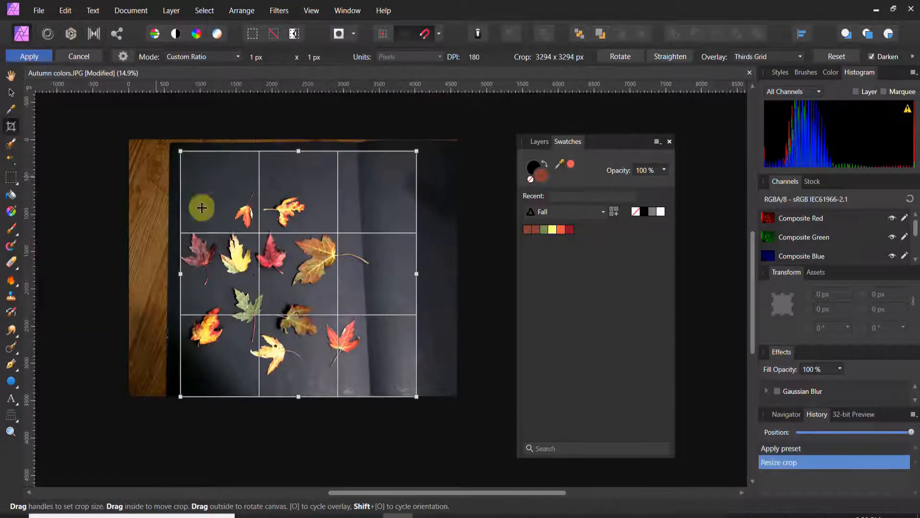
{"action": "left_click_drag", "start_coordinate": [416, 274], "coordinate": [366, 276]}
{"action": "left_click_drag", "start_coordinate": [269, 369], "coordinate": [270, 377]}
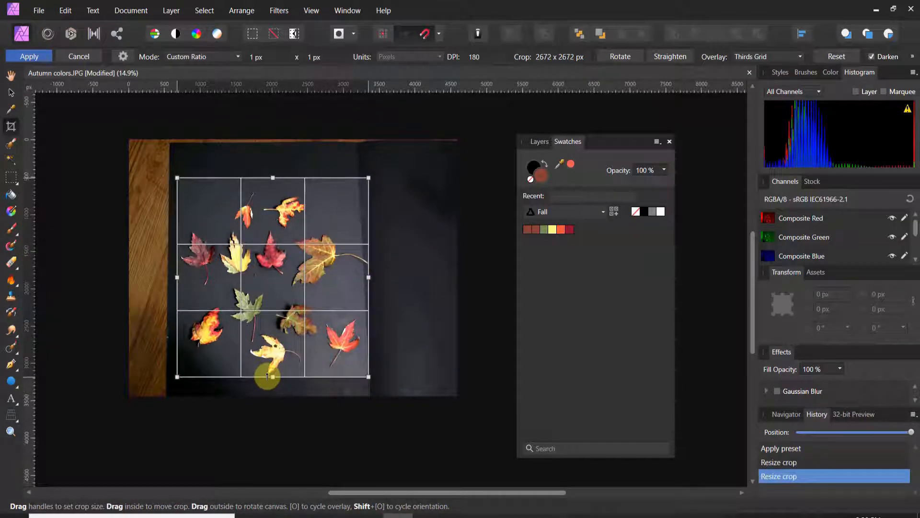
{"action": "key", "text": "Return"}
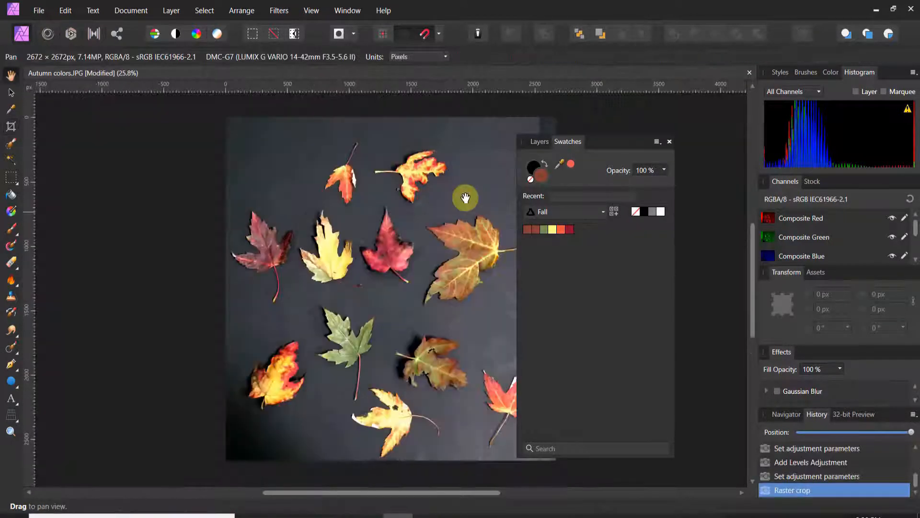
Export the cropped photo at 2672 × 2672 px as a best-quality JPEG named Cropped image in the 01-Gradient and pallet pack folder.
{"action": "left_click", "coordinate": [39, 10]}
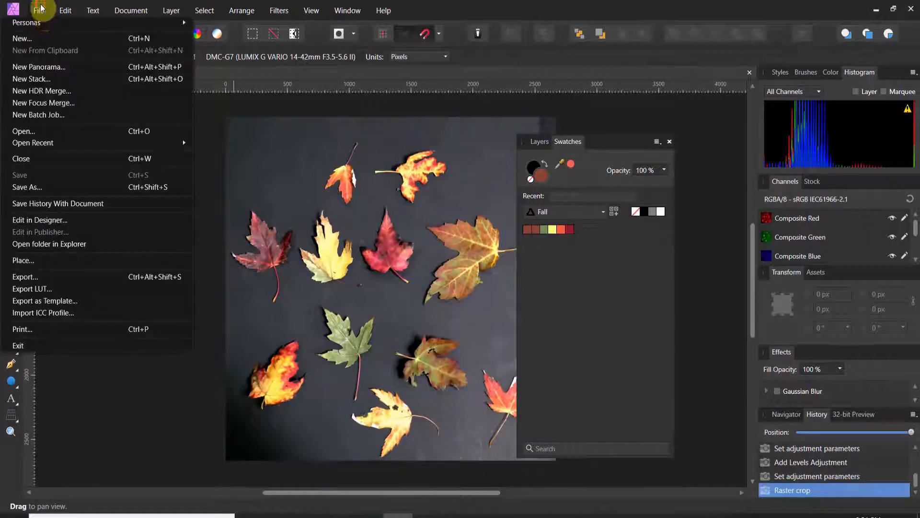
{"action": "left_click", "coordinate": [93, 276]}
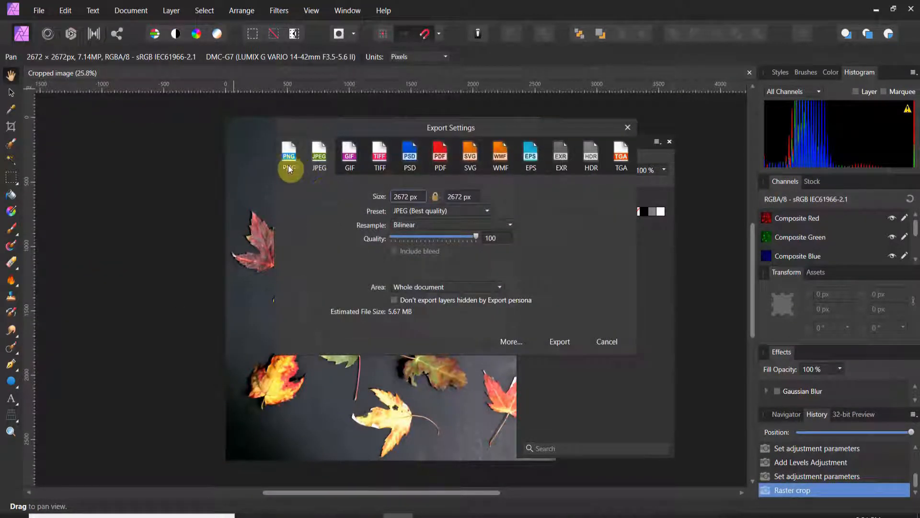
{"action": "left_click", "coordinate": [558, 343]}
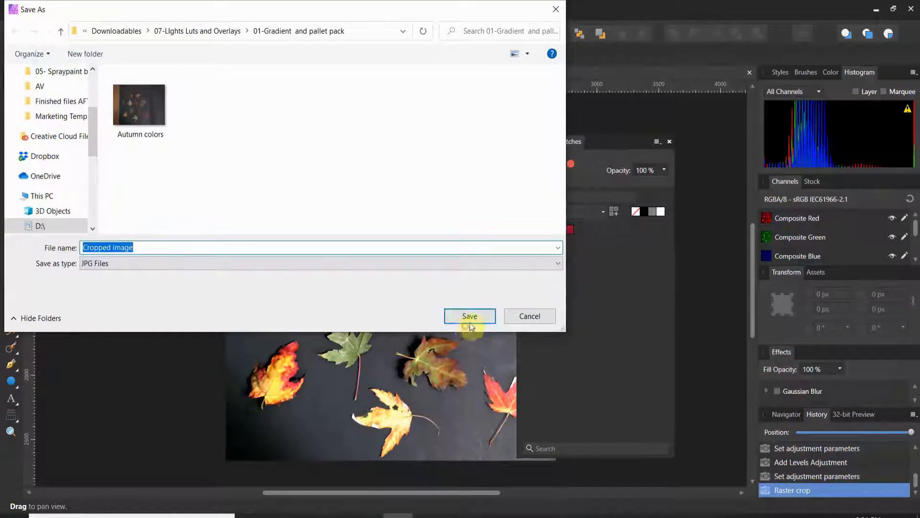
{"action": "left_click", "coordinate": [468, 315]}
Create an application palette of 10 colours from the exported Cropped image file.
{"action": "left_click", "coordinate": [656, 142]}
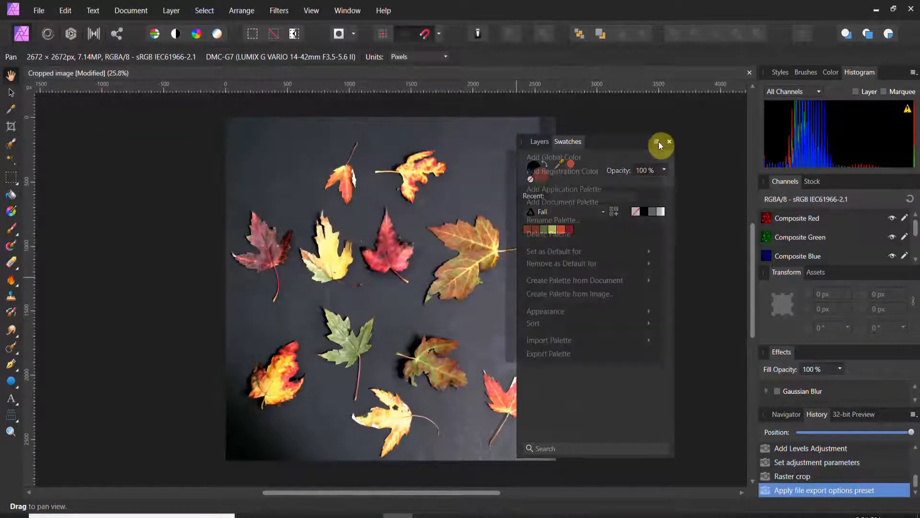
{"action": "left_click", "coordinate": [630, 292]}
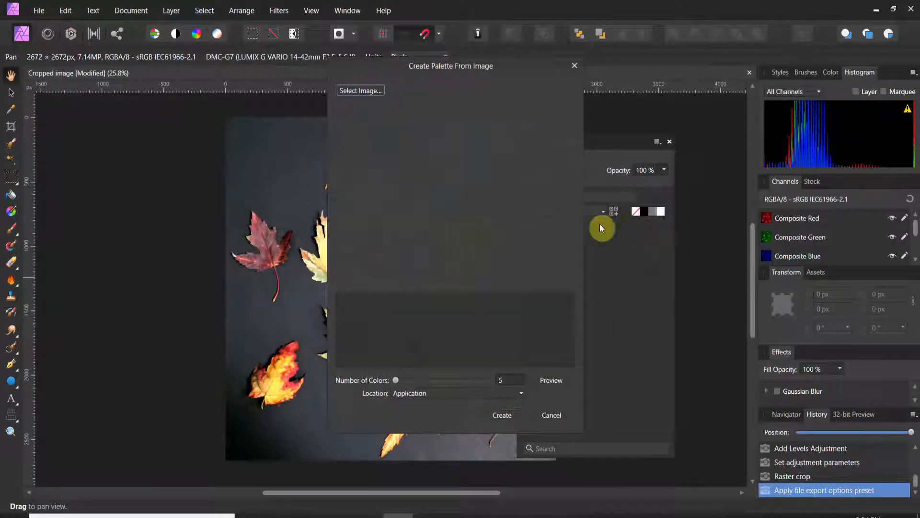
{"action": "left_click", "coordinate": [375, 88]}
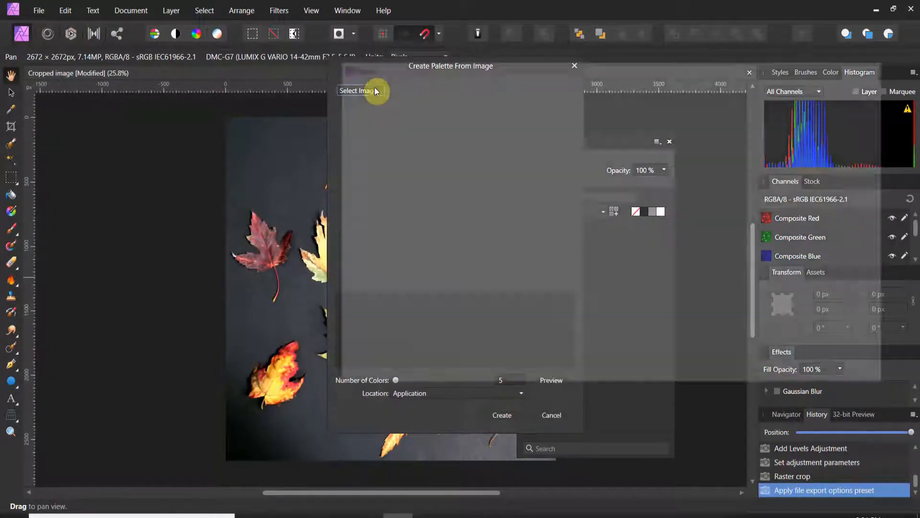
{"action": "double_click", "coordinate": [618, 171]}
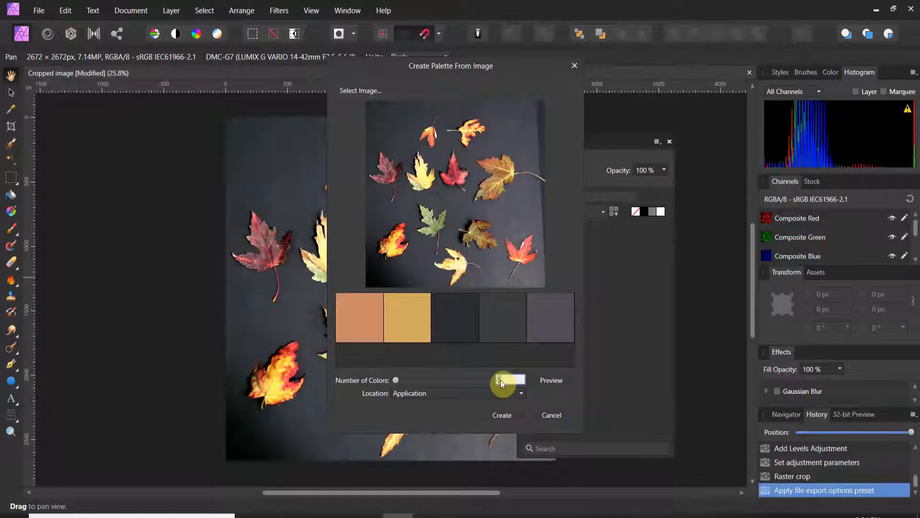
{"action": "type", "text": "10"}
{"action": "key", "text": "Return"}
{"action": "left_click", "coordinate": [516, 414]}
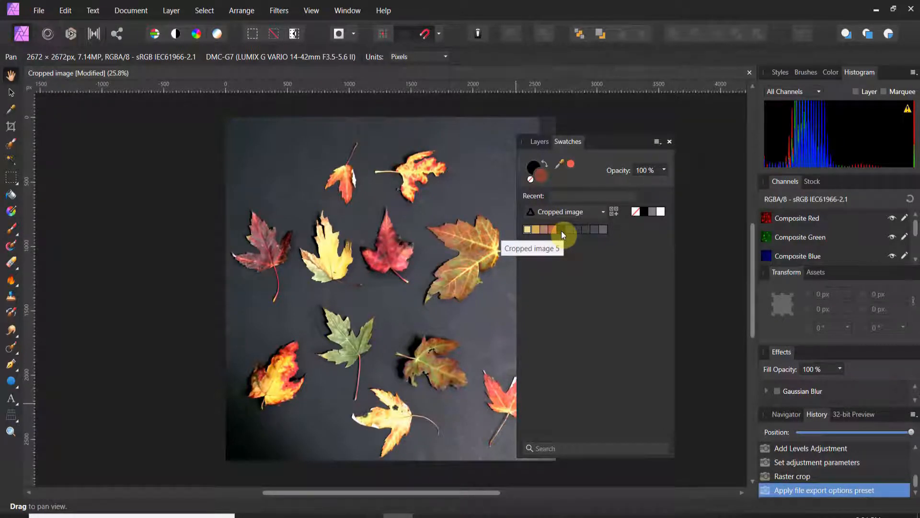
Delete the last two grey swatches, Cropped image 10 and Cropped image 9, from the new palette.
{"action": "left_click", "coordinate": [605, 231]}
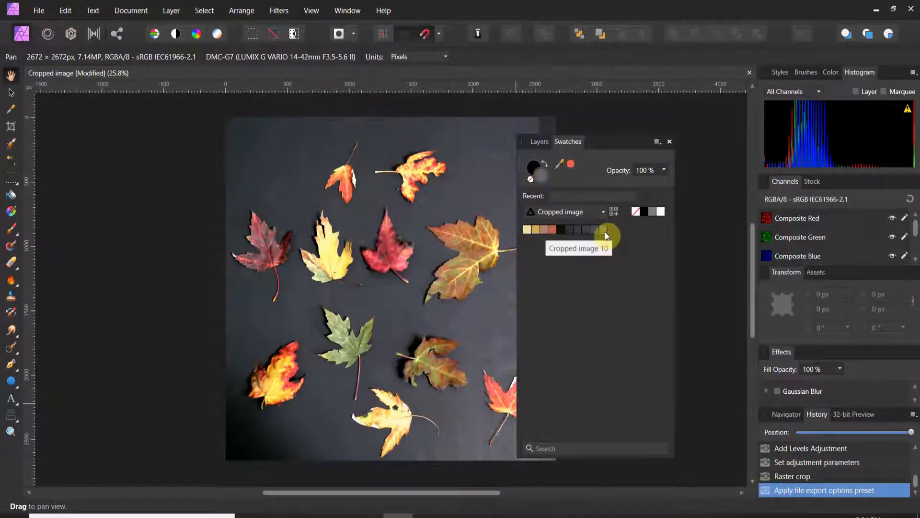
{"action": "right_click", "coordinate": [604, 232]}
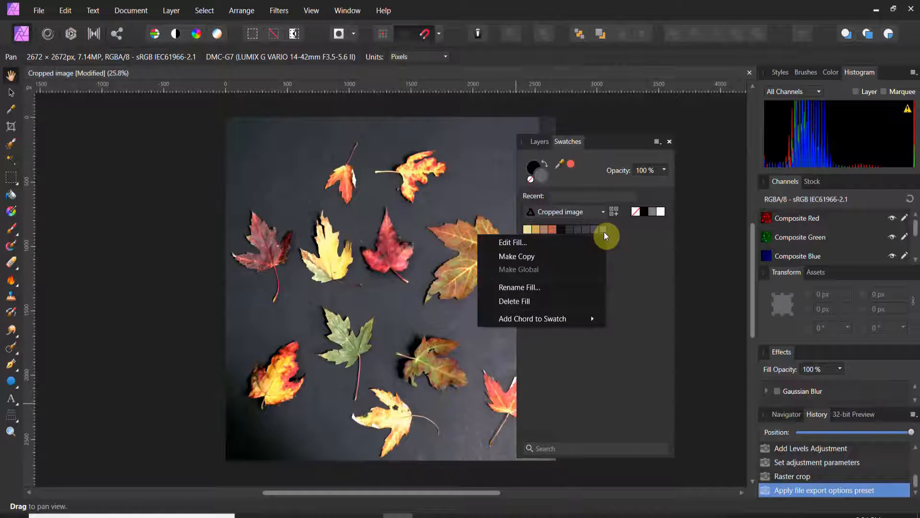
{"action": "left_click", "coordinate": [566, 301]}
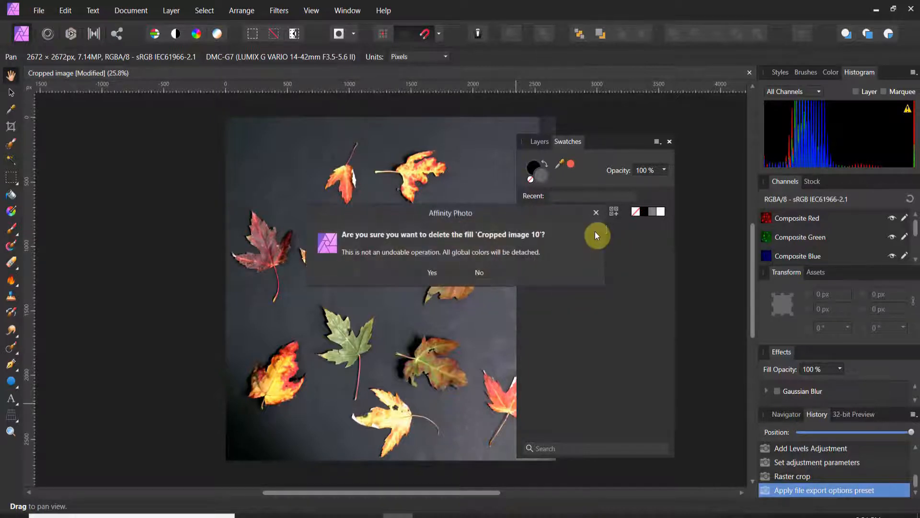
{"action": "left_click", "coordinate": [445, 274]}
{"action": "right_click", "coordinate": [598, 230]}
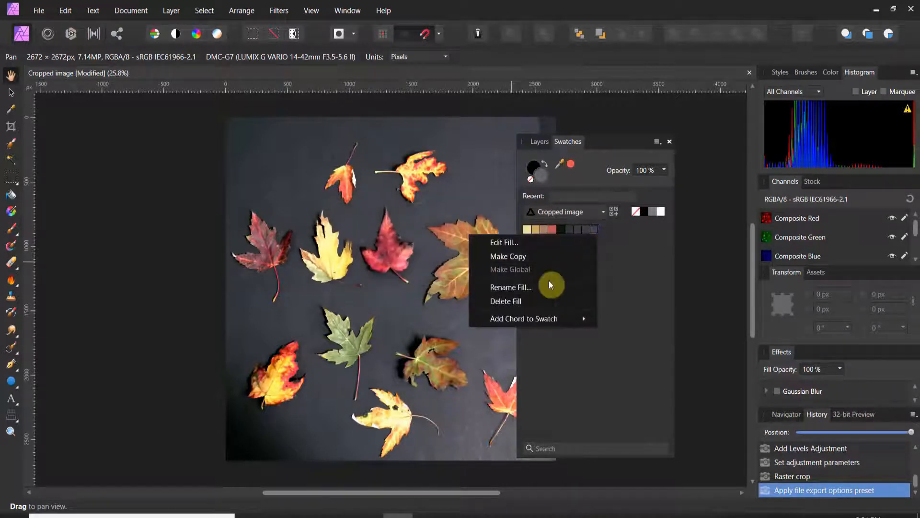
{"action": "left_click", "coordinate": [534, 301]}
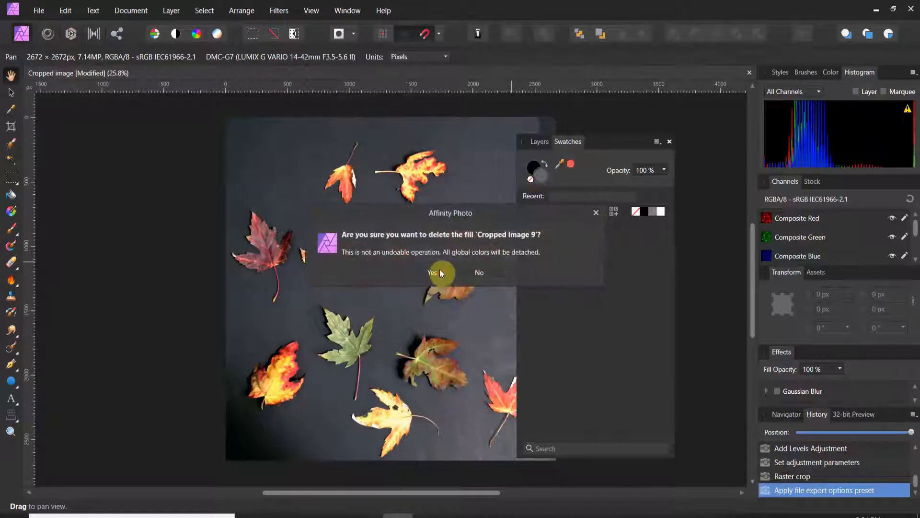
{"action": "left_click", "coordinate": [440, 272]}
Delete the remaining dark grey swatches, Cropped image 8, 7 and 6, from the palette.
{"action": "right_click", "coordinate": [583, 230]}
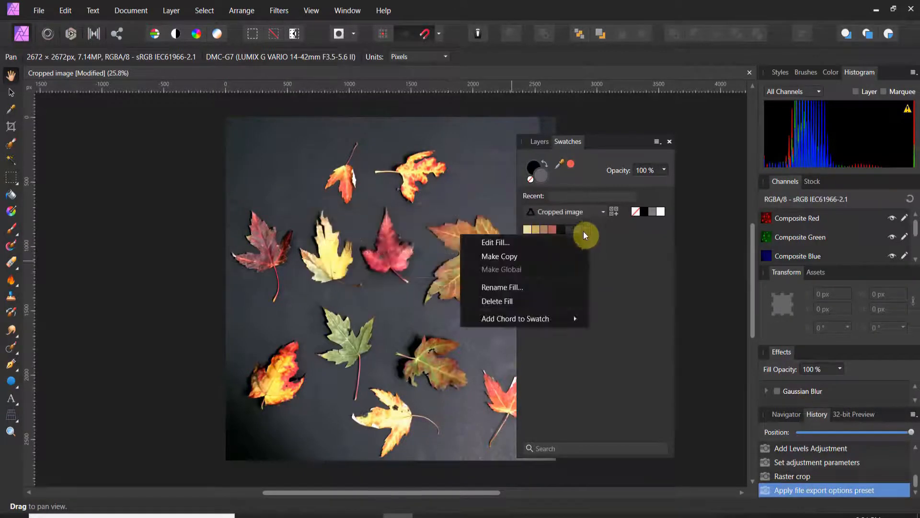
{"action": "left_click", "coordinate": [511, 310]}
{"action": "left_click", "coordinate": [440, 273]}
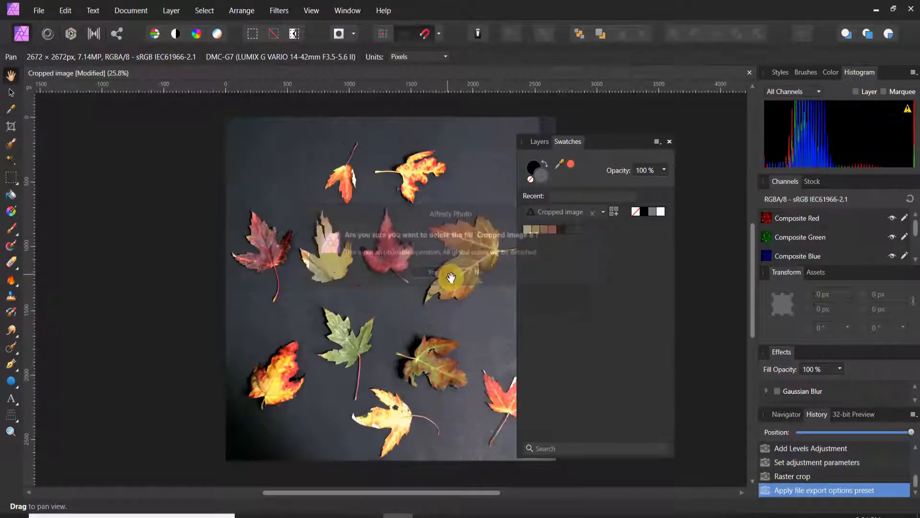
{"action": "right_click", "coordinate": [580, 233]}
{"action": "left_click", "coordinate": [517, 301]}
{"action": "left_click", "coordinate": [481, 272]}
{"action": "right_click", "coordinate": [572, 231]}
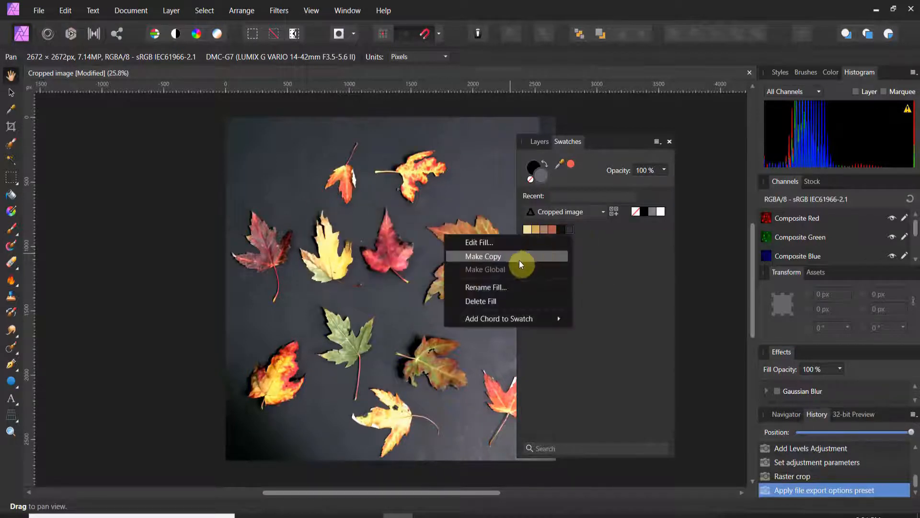
{"action": "left_click", "coordinate": [504, 299]}
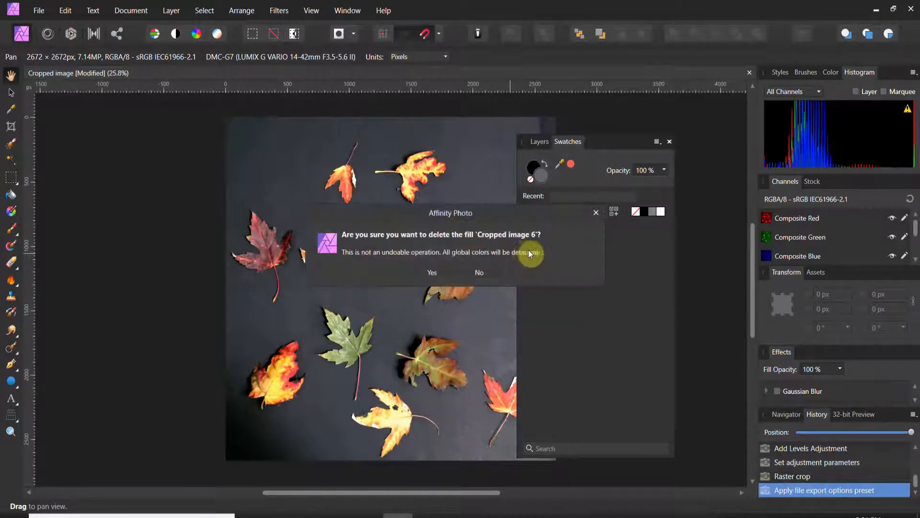
{"action": "left_click", "coordinate": [430, 275]}
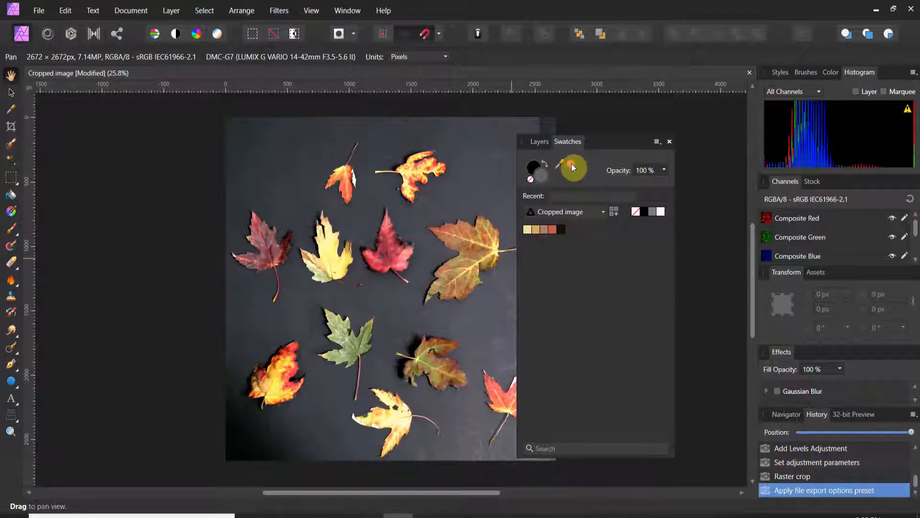
Sample bright red from the red-and-yellow leaf at the photo's lower left and add it to the Cropped image palette.
{"action": "left_click_drag", "start_coordinate": [572, 165], "coordinate": [291, 374]}
{"action": "left_click", "coordinate": [573, 165]}
{"action": "left_click", "coordinate": [614, 211]}
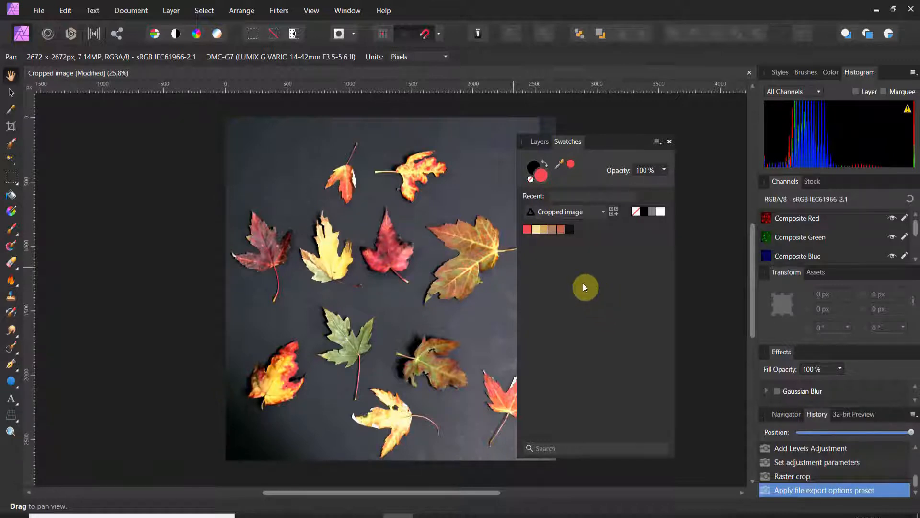
Create a new 3000 × 3000 px document and draw a white rectangle covering its whole canvas.
{"action": "left_click", "coordinate": [38, 10]}
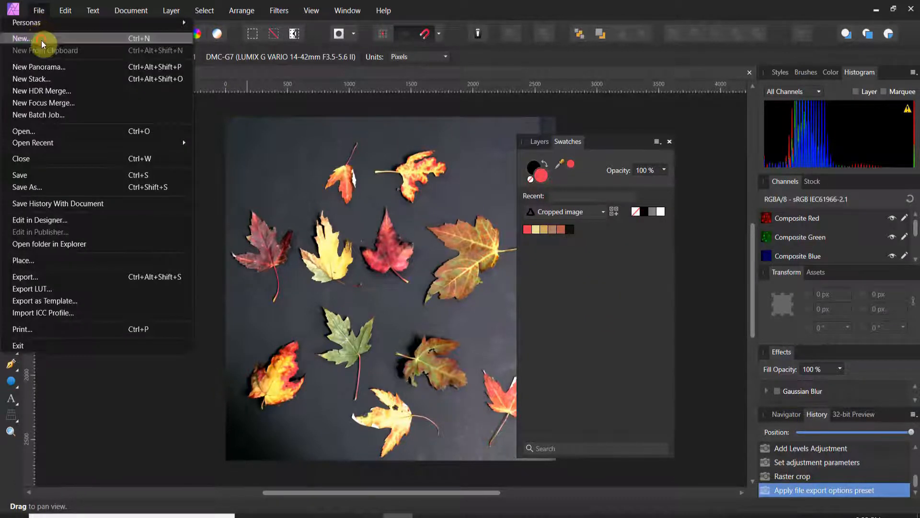
{"action": "left_click", "coordinate": [43, 40]}
{"action": "left_click", "coordinate": [706, 457]}
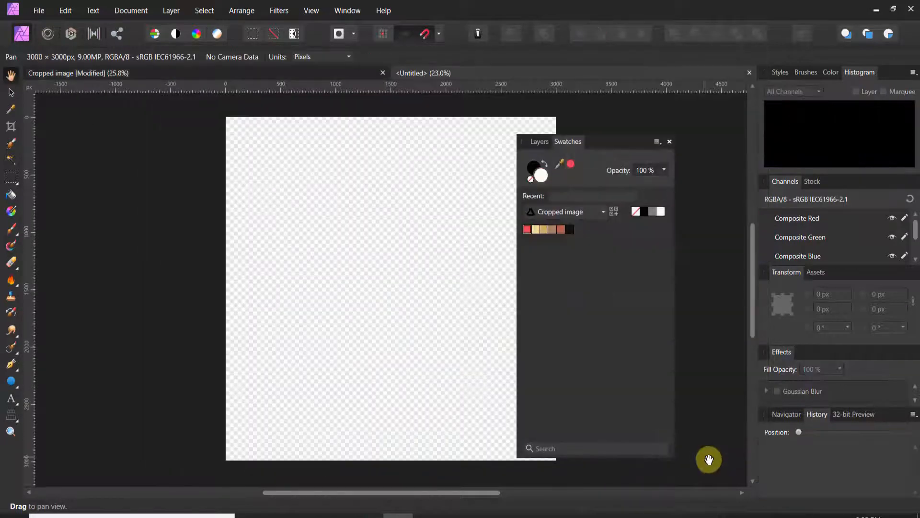
{"action": "left_click", "coordinate": [15, 384]}
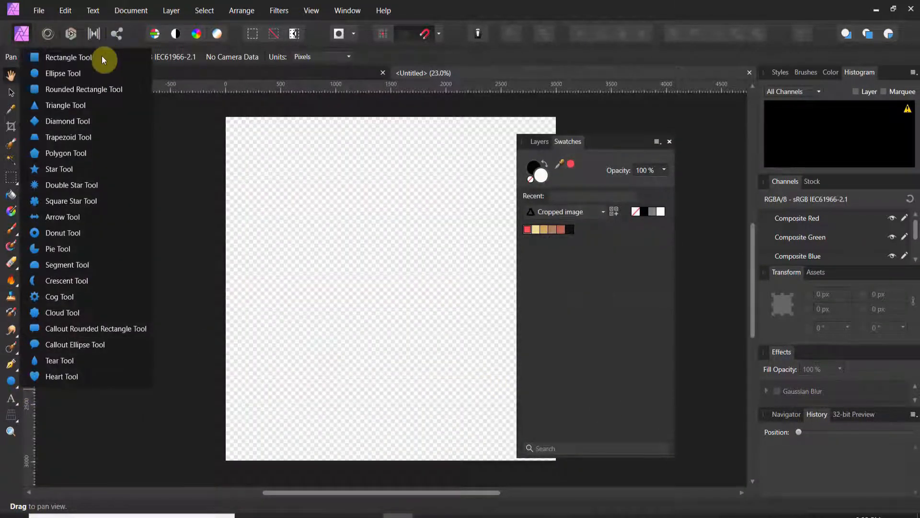
{"action": "left_click", "coordinate": [101, 56]}
{"action": "left_click_drag", "start_coordinate": [226, 117], "coordinate": [556, 461]}
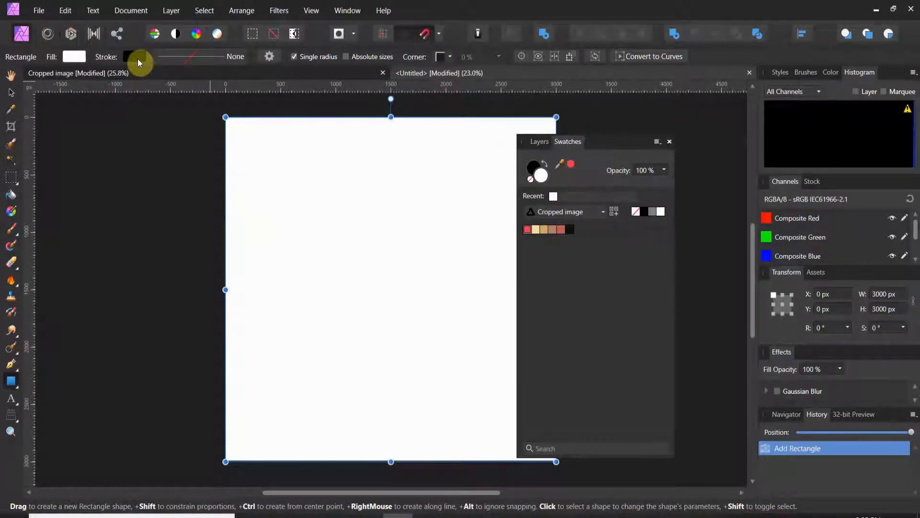
Change the canvas-sized rectangle's fill to a radial gradient.
{"action": "left_click", "coordinate": [79, 58]}
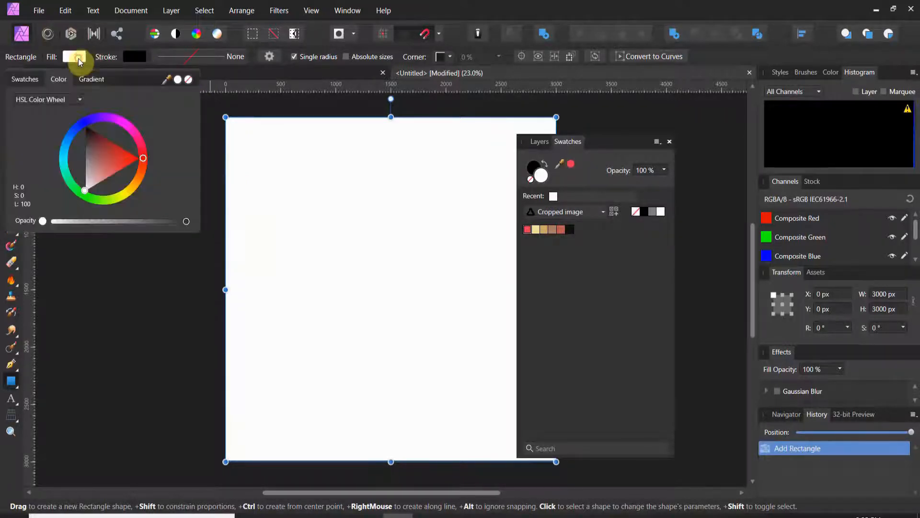
{"action": "left_click", "coordinate": [92, 77]}
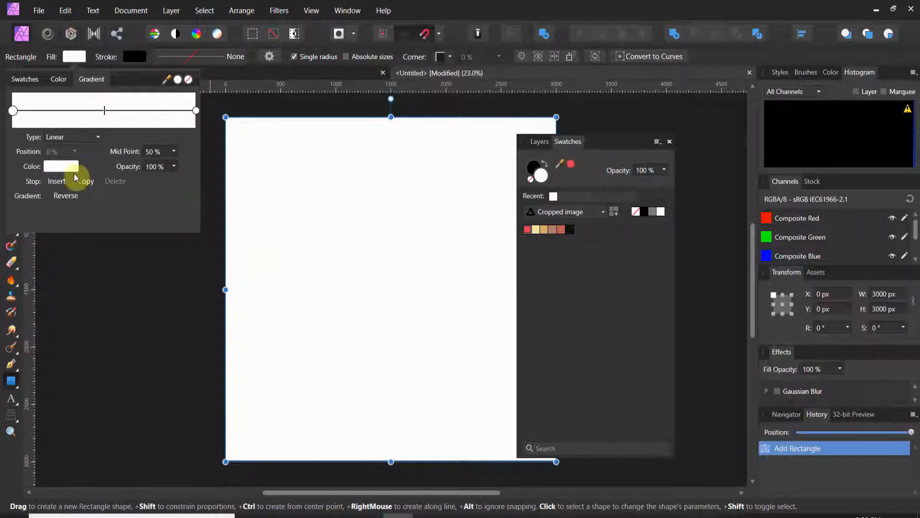
{"action": "left_click", "coordinate": [75, 137]}
{"action": "left_click", "coordinate": [74, 180]}
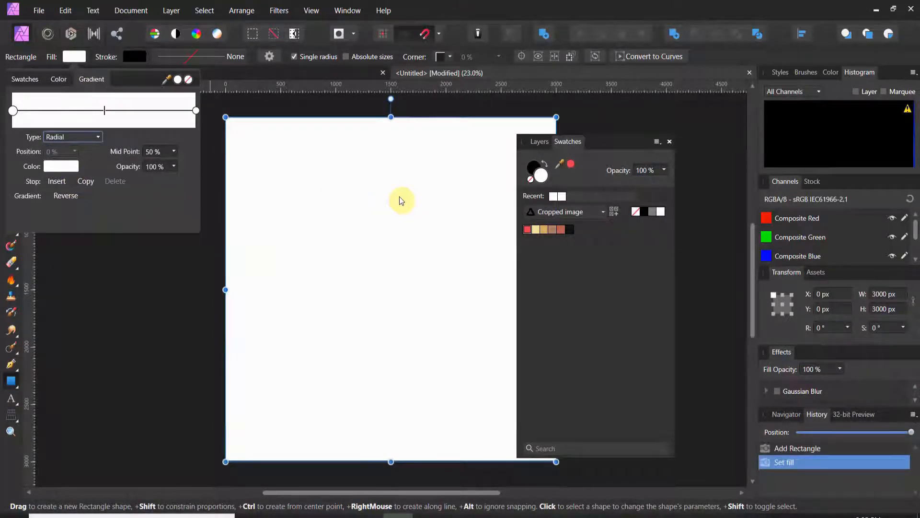
Set the gradient's starting stop to the golden tan swatch from the Cropped image palette.
{"action": "left_click", "coordinate": [63, 169]}
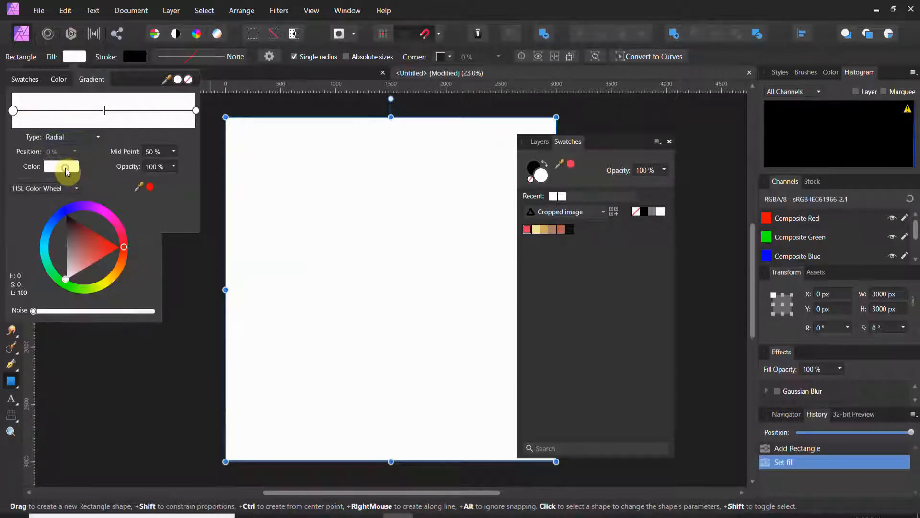
{"action": "left_click", "coordinate": [75, 188]}
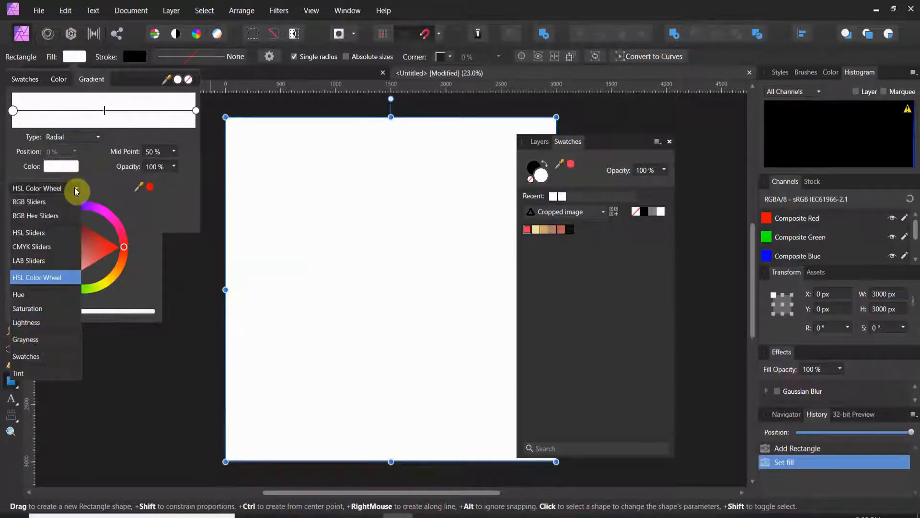
{"action": "left_click", "coordinate": [57, 357]}
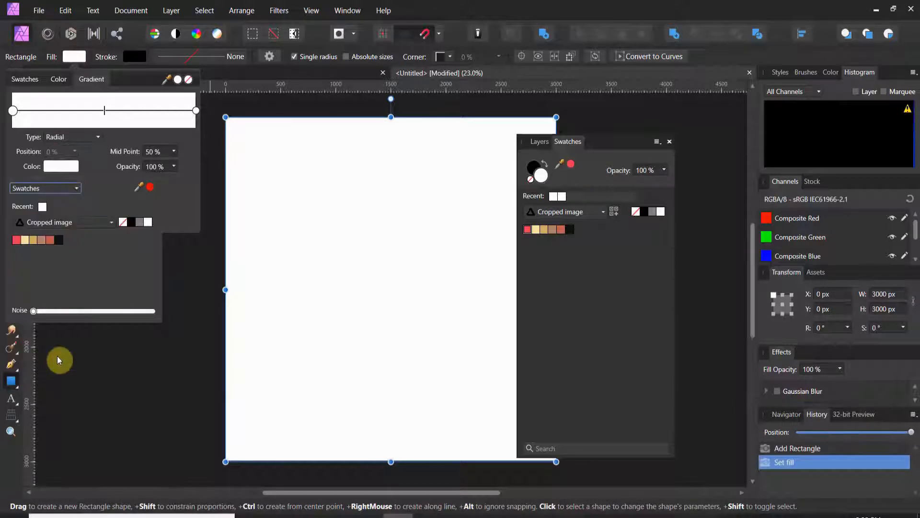
{"action": "left_click", "coordinate": [31, 241]}
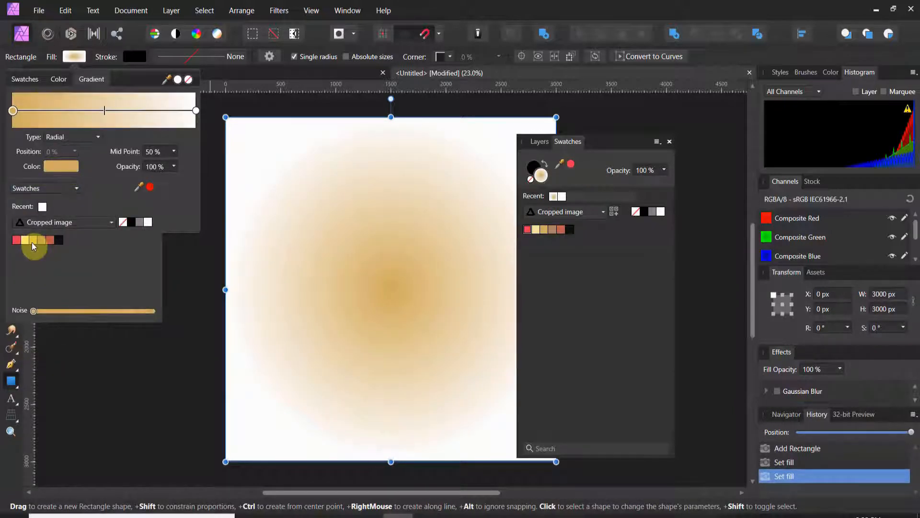
Set the gradient's end stop to the bright red swatch from the Cropped image palette.
{"action": "left_click", "coordinate": [197, 110]}
{"action": "left_click", "coordinate": [74, 167]}
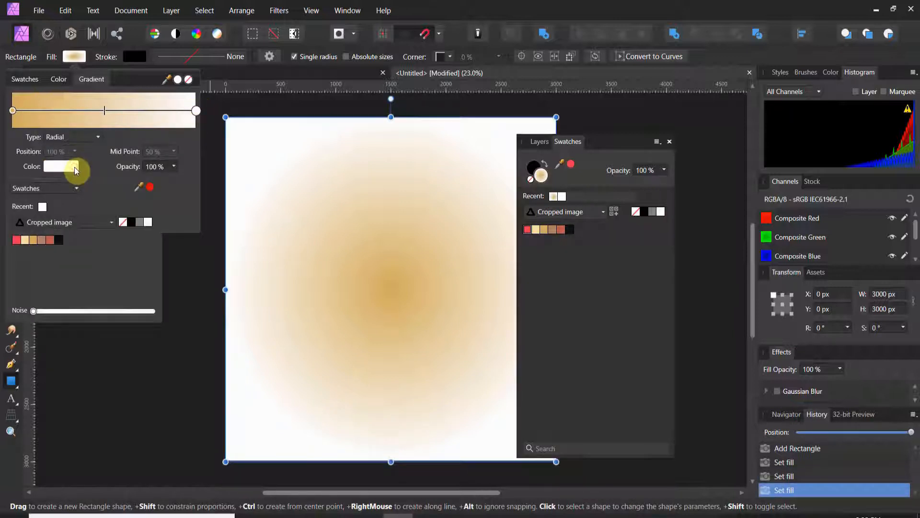
{"action": "left_click", "coordinate": [16, 241]}
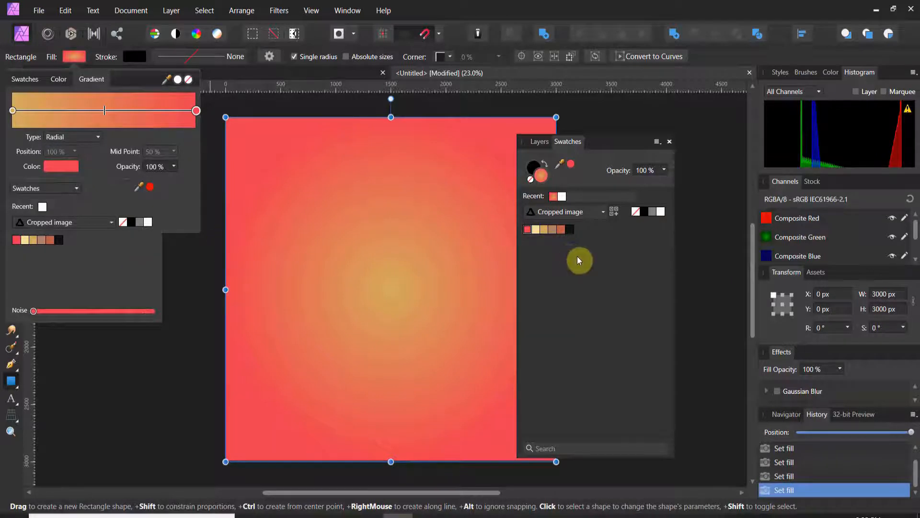
Add the rectangle's radial gradient fill to the Cropped image palette as a new swatch.
{"action": "left_click", "coordinate": [614, 212]}
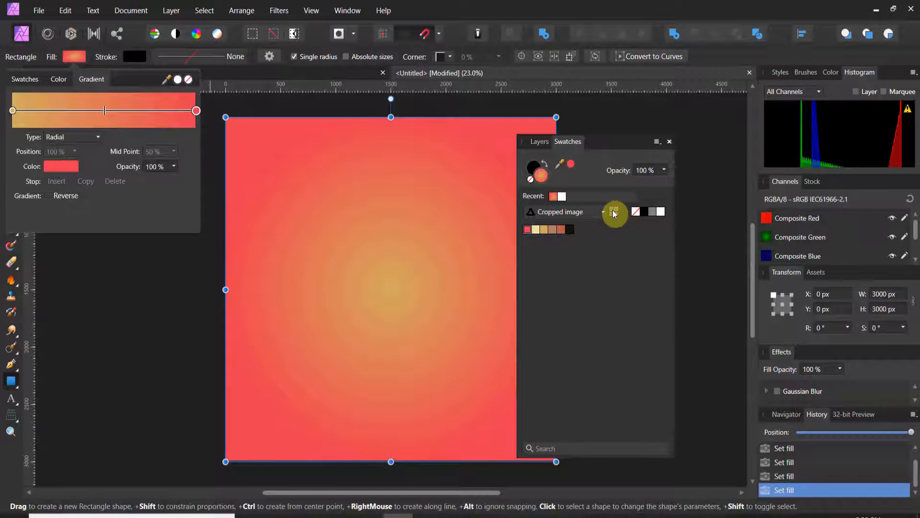
{"action": "left_click", "coordinate": [614, 212]}
{"action": "left_click", "coordinate": [615, 212]}
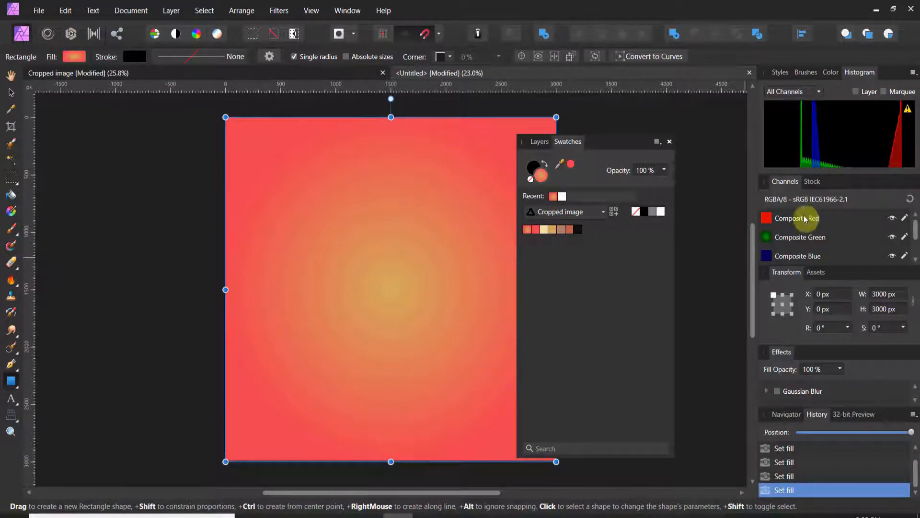
Bring up the Unsplash stock photo browser and float it over the document.
{"action": "left_click", "coordinate": [814, 182]}
{"action": "left_click_drag", "start_coordinate": [815, 185], "coordinate": [401, 132]}
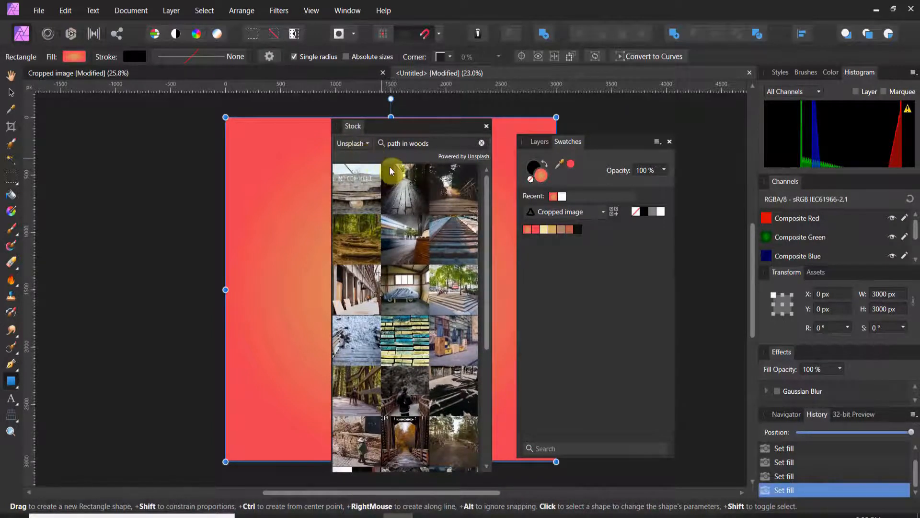
{"action": "left_click", "coordinate": [460, 194]}
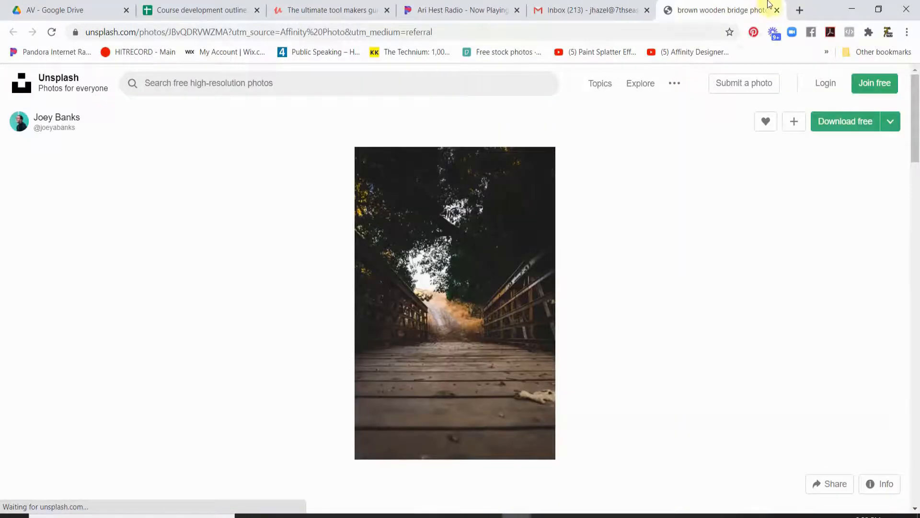
{"action": "left_click", "coordinate": [777, 10]}
{"action": "left_click", "coordinate": [851, 9]}
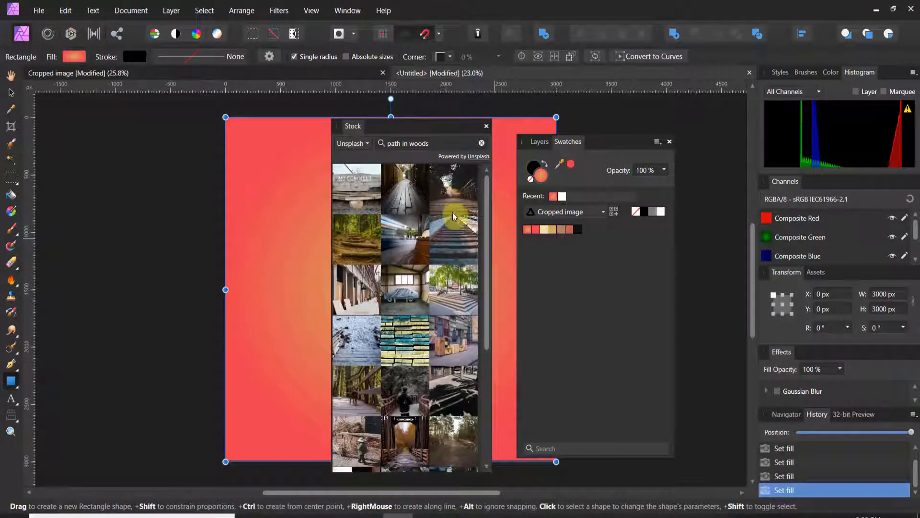
Place the brown wooden bridge photo from the "path in woods" stock results onto the canvas and dock the stock browser beside Channels again.
{"action": "left_click_drag", "start_coordinate": [450, 194], "coordinate": [286, 277]}
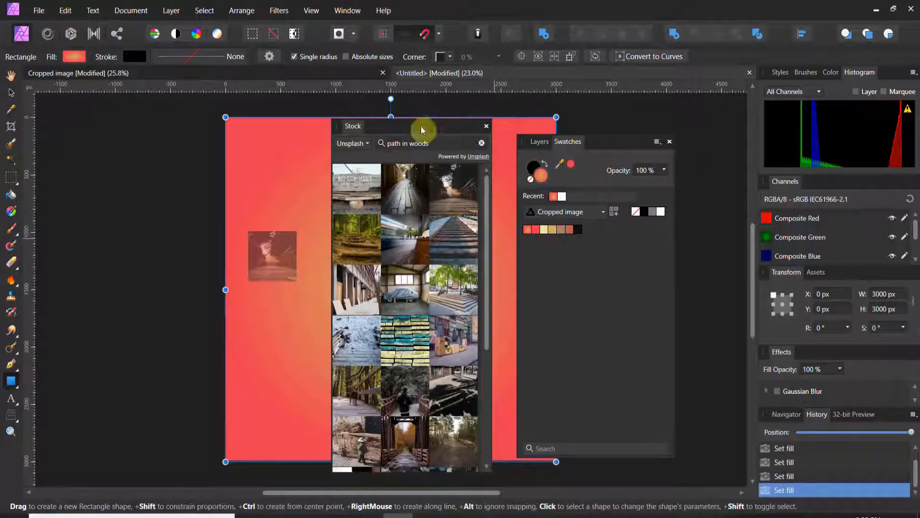
{"action": "left_click_drag", "start_coordinate": [358, 127], "coordinate": [753, 191]}
{"action": "mouse_move", "coordinate": [225, 211]}
{"action": "left_mouse_down"}
{"action": "mouse_move", "coordinate": [400, 247]}
{"action": "mouse_move", "coordinate": [343, 239]}
{"action": "left_mouse_up"}
{"action": "key", "text": "ctrl+z"}
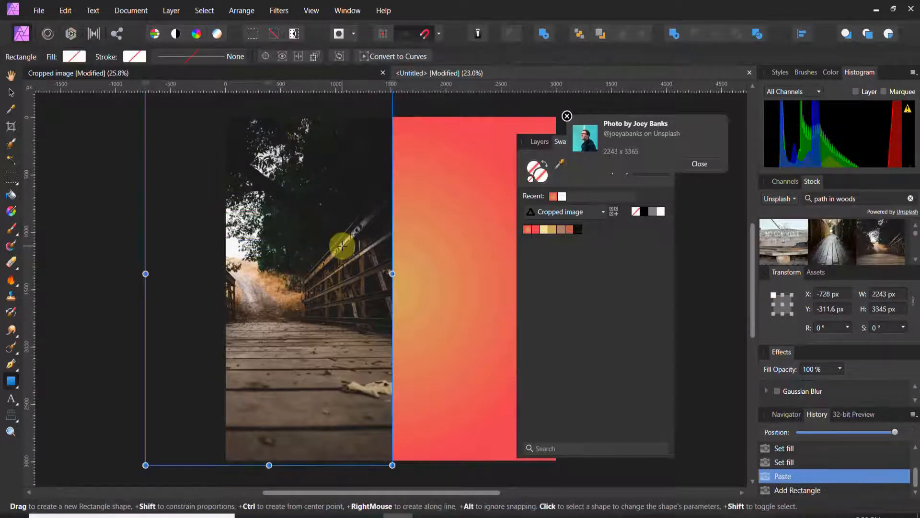
Move and stretch the placed bridge photo to cover the whole 3000 × 3000 px canvas.
{"action": "key", "text": "v"}
{"action": "left_click_drag", "start_coordinate": [298, 271], "coordinate": [341, 269]}
{"action": "mouse_move", "coordinate": [349, 477]}
{"action": "left_mouse_down"}
{"action": "mouse_move", "coordinate": [353, 438]}
{"action": "mouse_move", "coordinate": [349, 461]}
{"action": "left_mouse_up"}
{"action": "left_click_drag", "start_coordinate": [350, 98], "coordinate": [349, 118]}
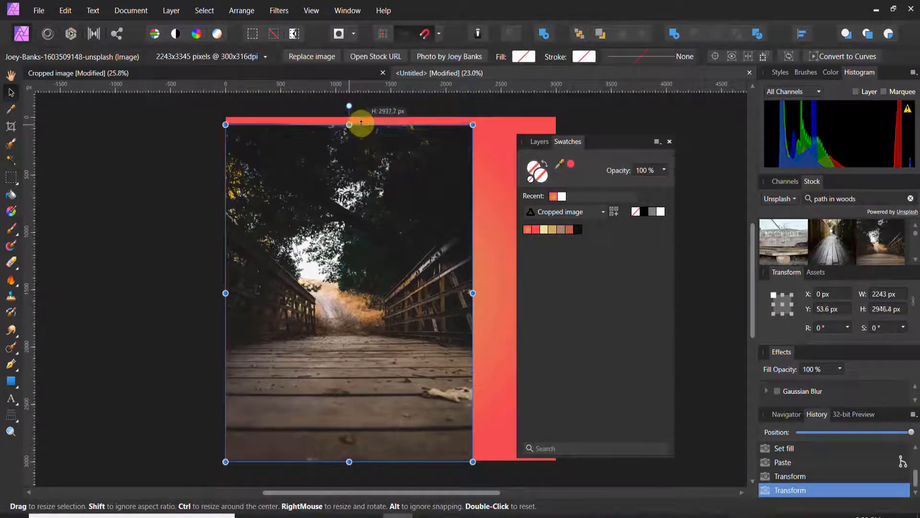
{"action": "left_click_drag", "start_coordinate": [474, 290], "coordinate": [559, 288]}
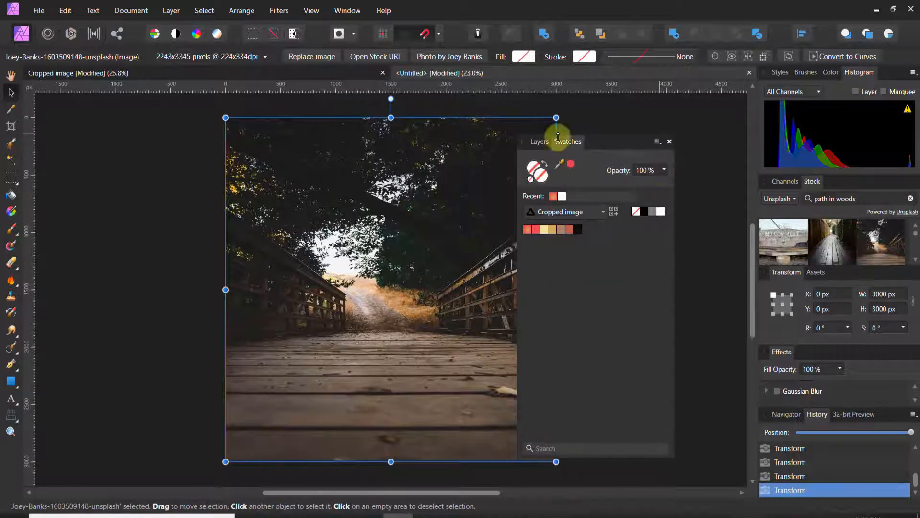
Move the gradient rectangle layer above the bridge photo in the layer stack.
{"action": "left_click", "coordinate": [544, 144]}
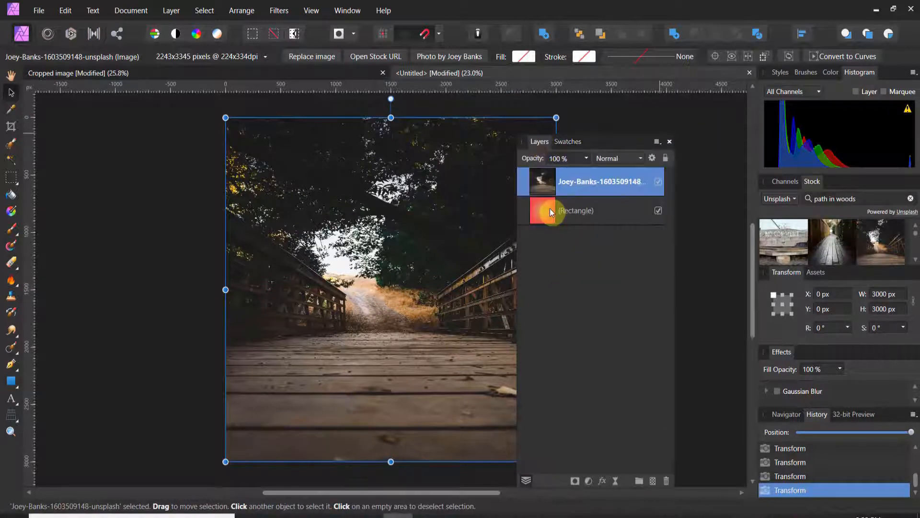
{"action": "left_click_drag", "start_coordinate": [550, 208], "coordinate": [560, 175]}
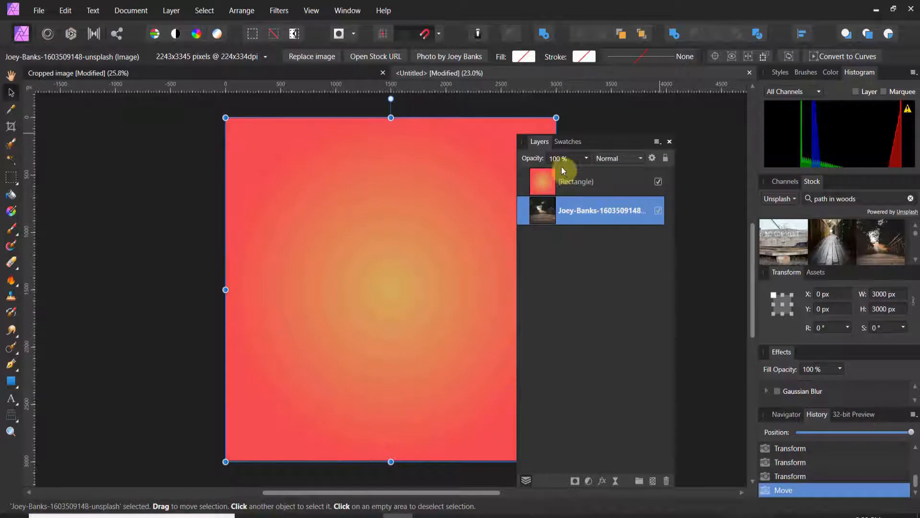
{"action": "left_click", "coordinate": [601, 158]}
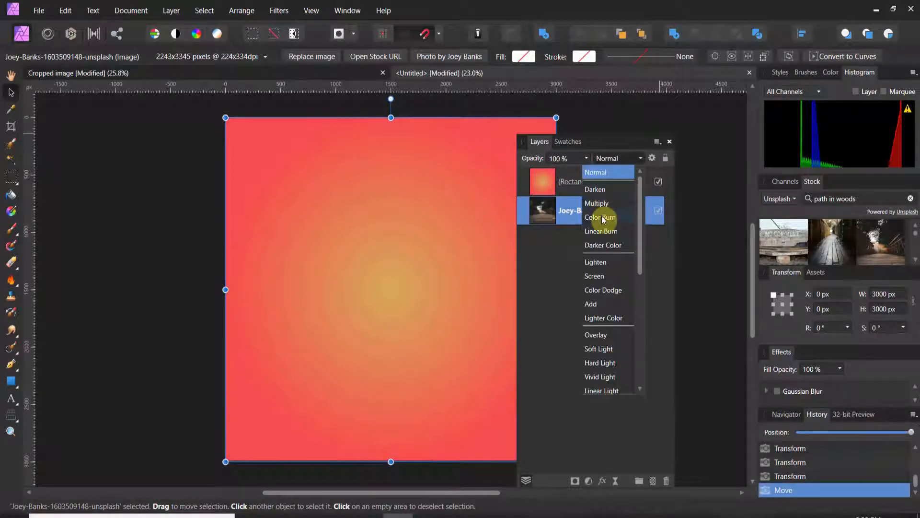
{"action": "left_click", "coordinate": [562, 180]}
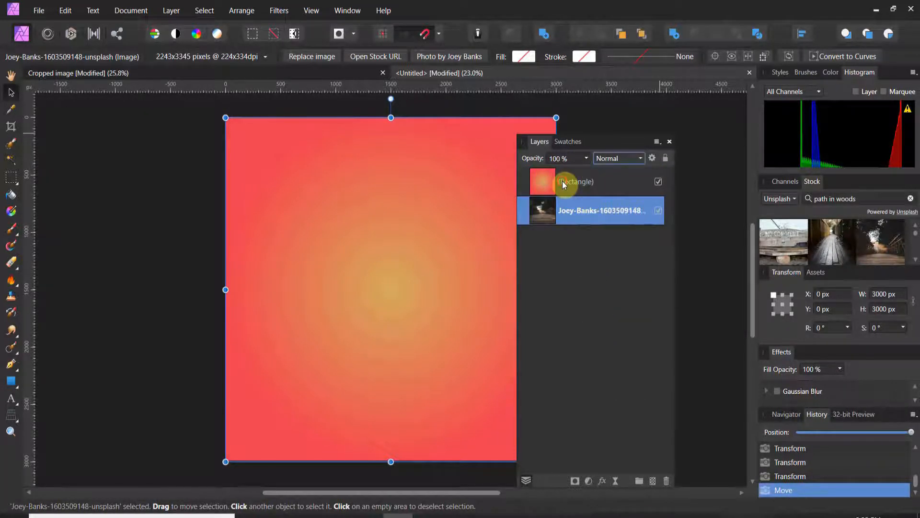
Set the gradient rectangle layer to Multiply blend mode with 59% opacity.
{"action": "left_click", "coordinate": [554, 181]}
{"action": "left_click", "coordinate": [606, 159]}
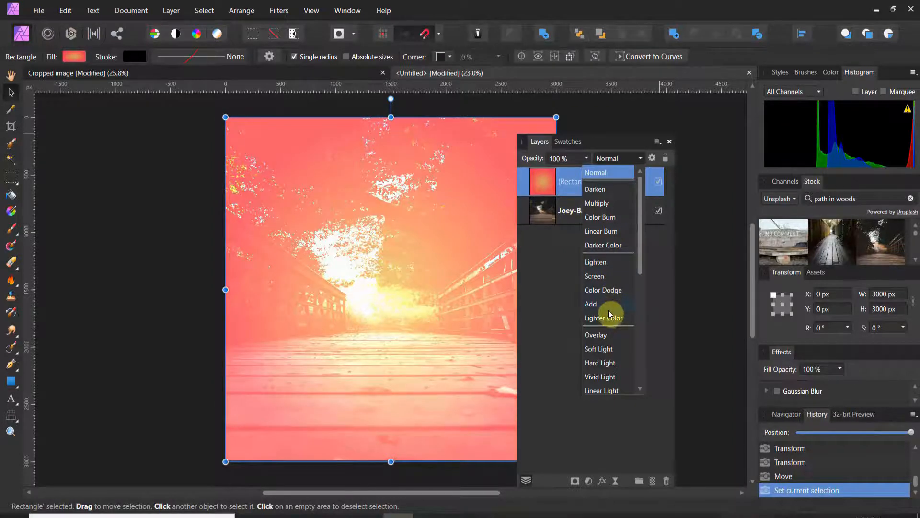
{"action": "left_click", "coordinate": [615, 205]}
{"action": "left_click", "coordinate": [586, 158]}
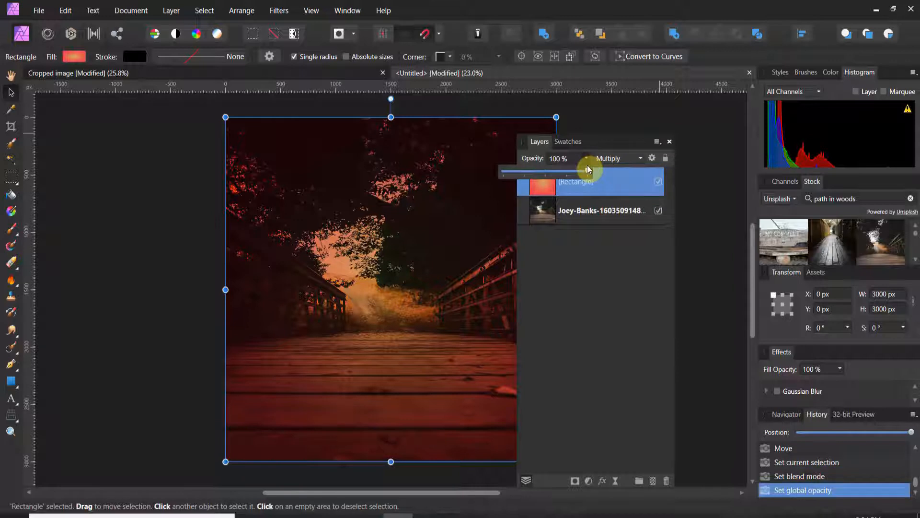
{"action": "left_click_drag", "start_coordinate": [588, 171], "coordinate": [553, 180]}
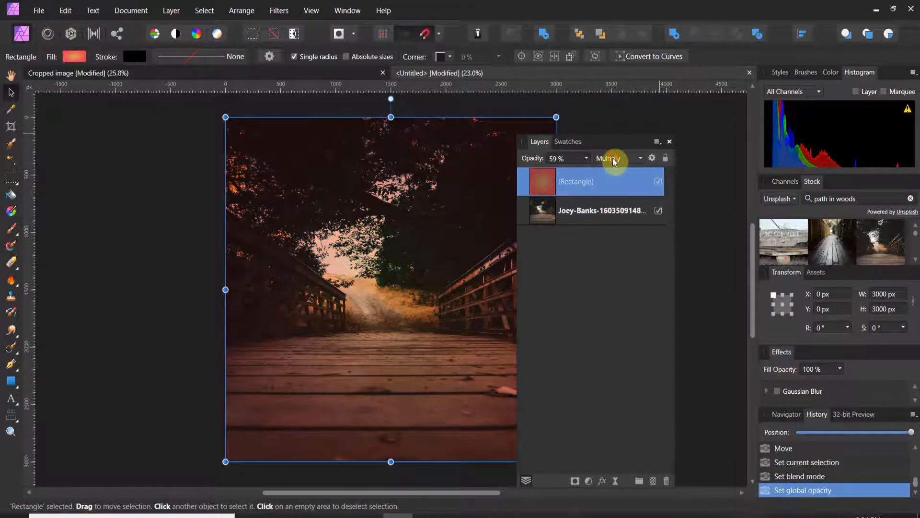
Change the rectangle layer's blend mode to Overlay, deselect it, and move the floating layer list clear of the image.
{"action": "left_click", "coordinate": [611, 157]}
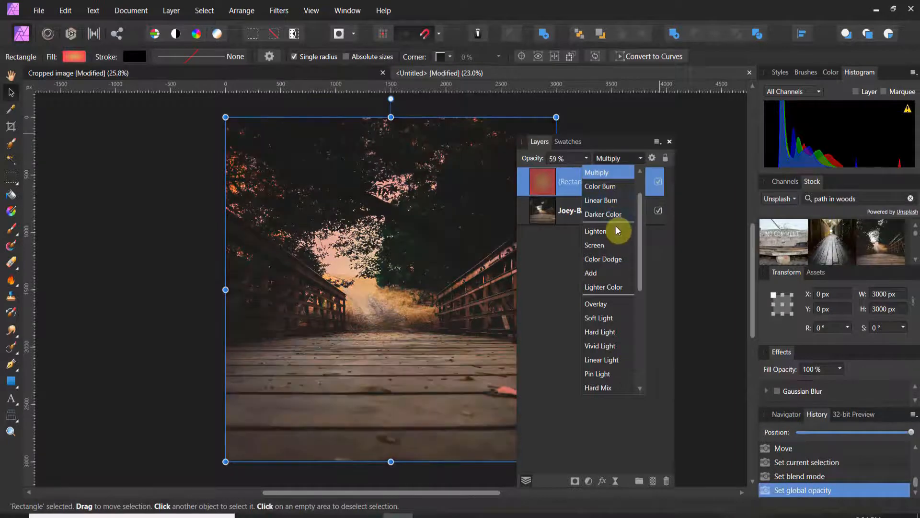
{"action": "left_click", "coordinate": [617, 306]}
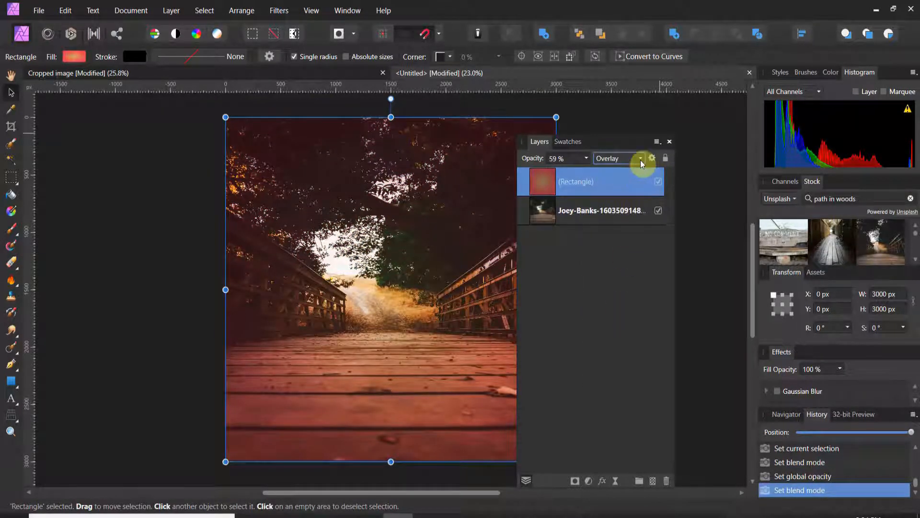
{"action": "left_click", "coordinate": [704, 311]}
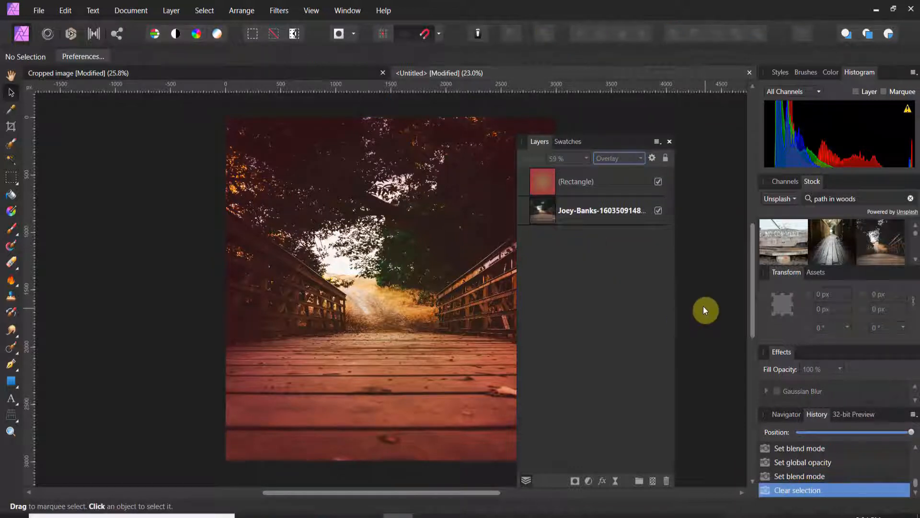
{"action": "left_click_drag", "start_coordinate": [620, 141], "coordinate": [697, 128]}
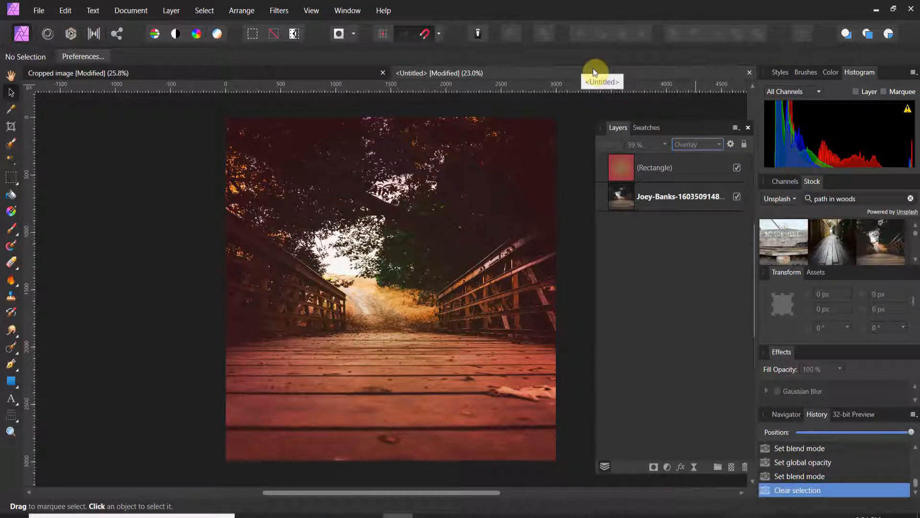
{"action": "left_click_drag", "start_coordinate": [688, 124], "coordinate": [665, 122]}
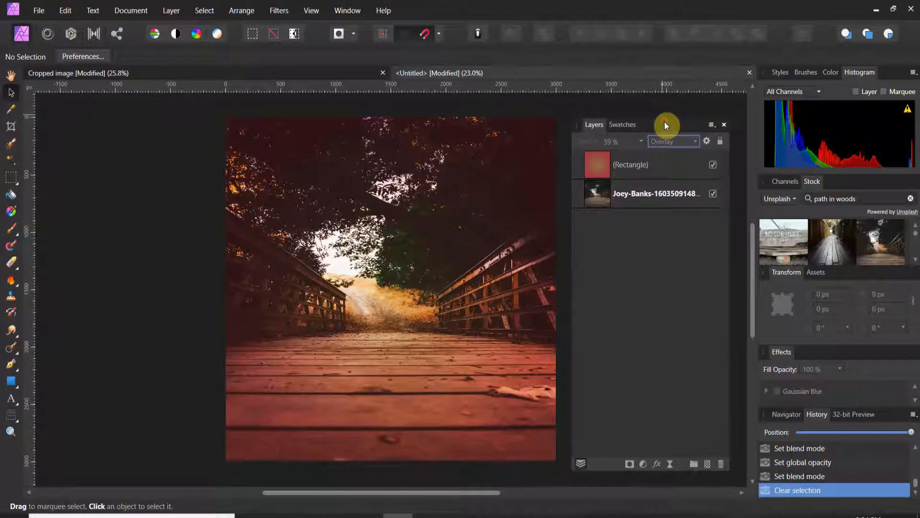